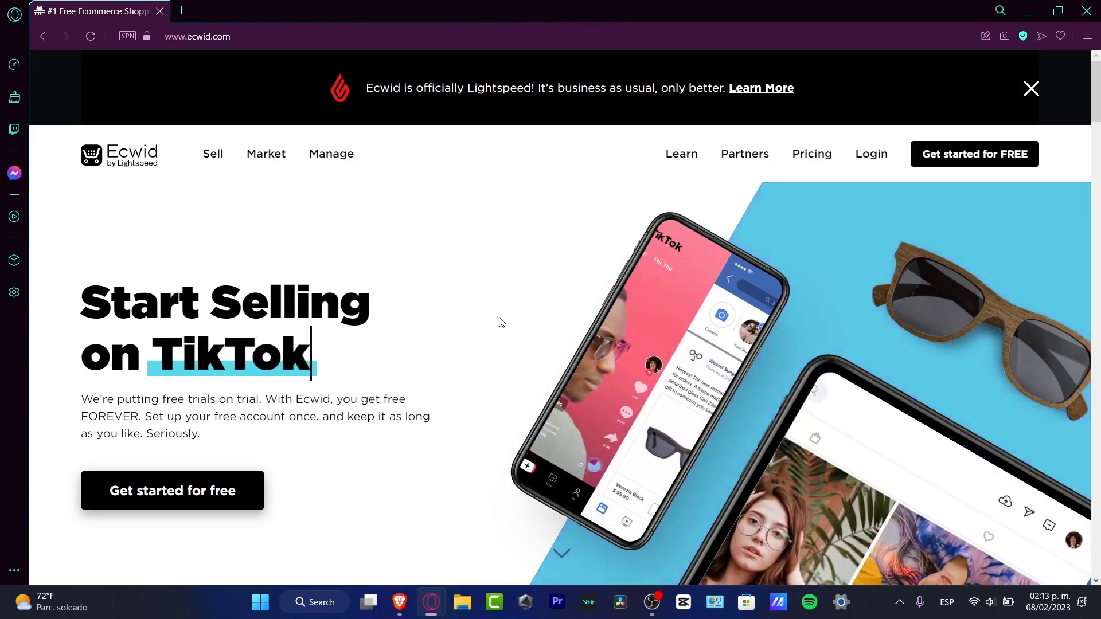
Look over the Ecwid homepage and open the registration form for a free account.
scroll(499, 320, "down", 12)
scroll(508, 322, "up", 12)
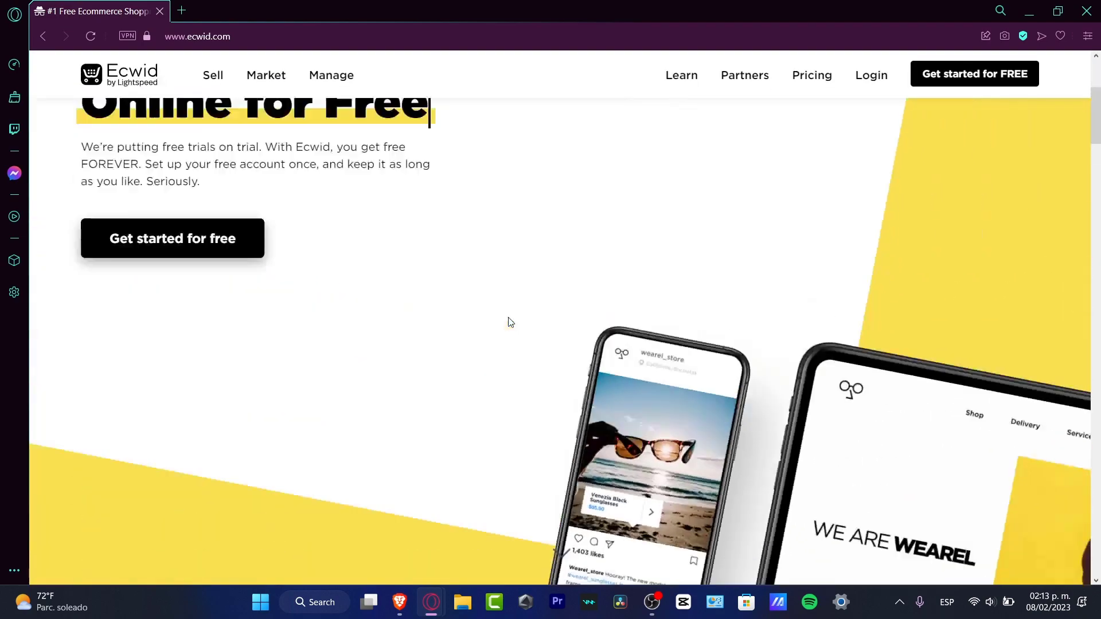
scroll(509, 319, "down", 5)
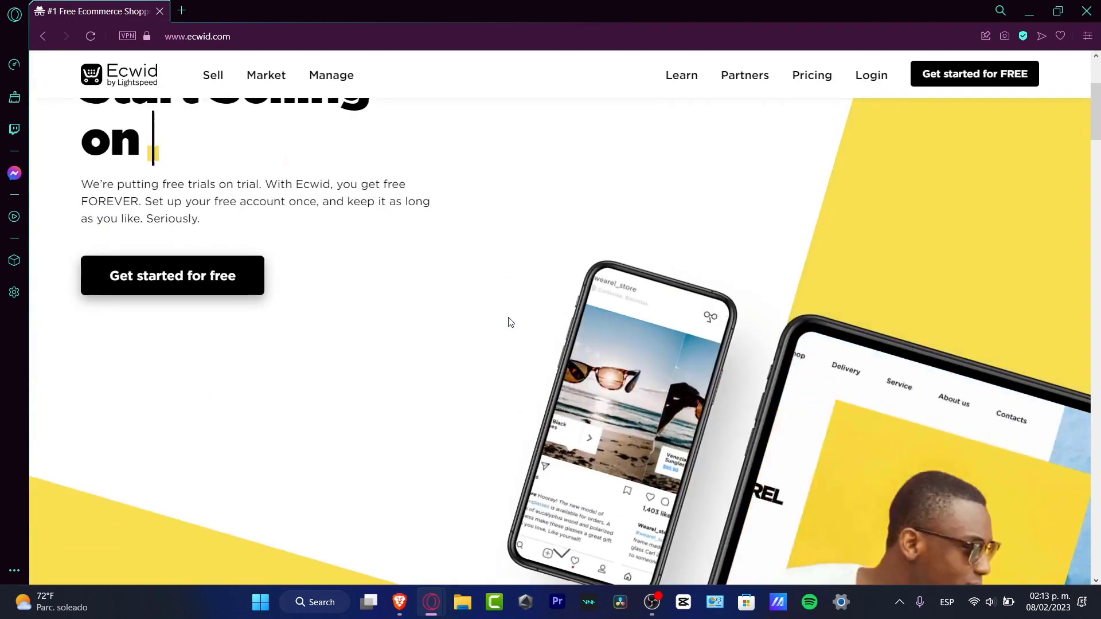
scroll(508, 319, "up", 5)
scroll(508, 321, "down", 5)
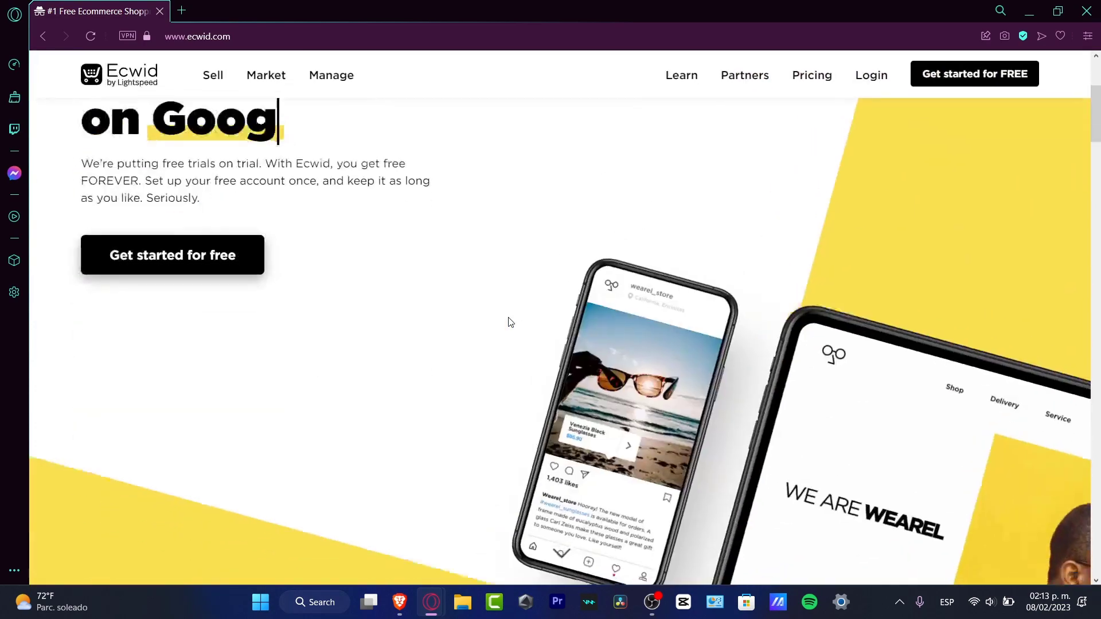
scroll(508, 322, "up", 5)
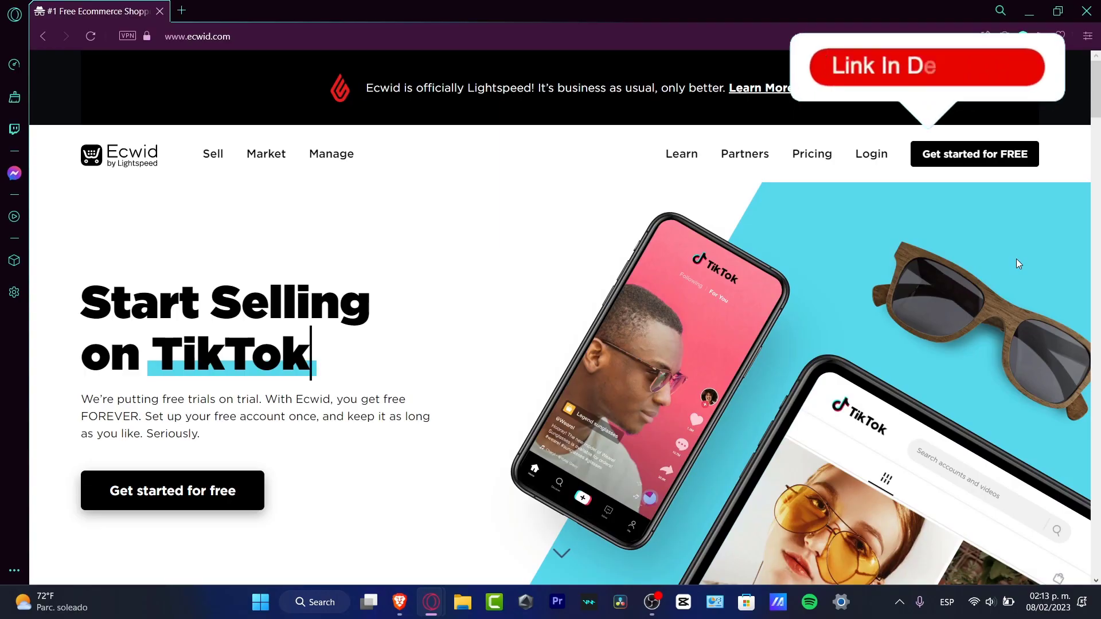
left_click(974, 153)
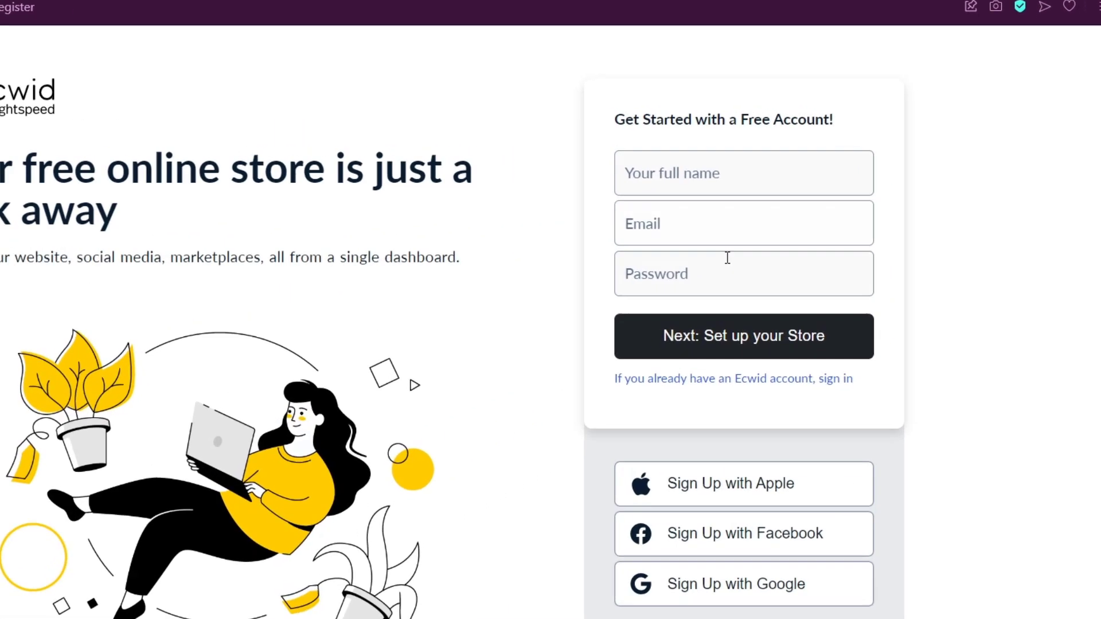
left_click(727, 257)
left_click(741, 177)
left_click(993, 171)
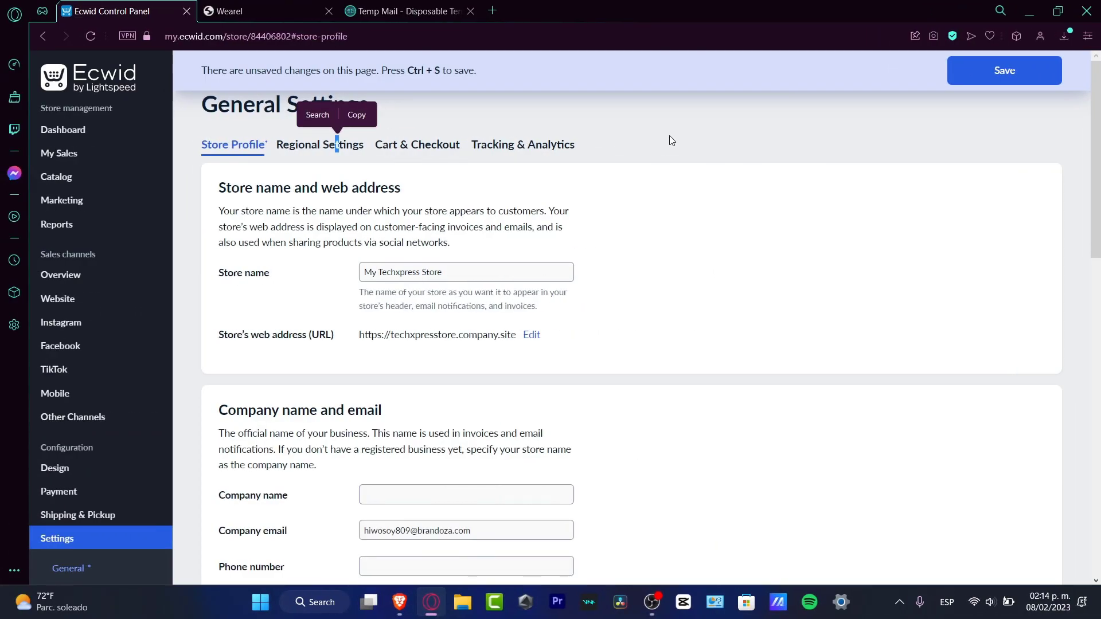
Leave the General Settings page and return to the store dashboard.
left_click(668, 137)
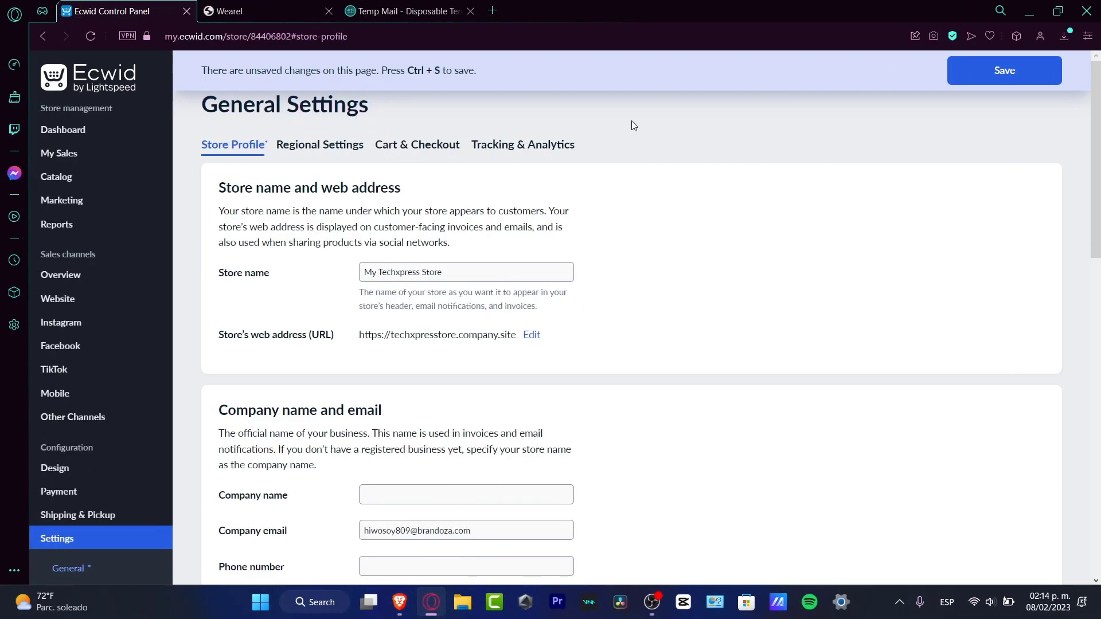
left_click(87, 67)
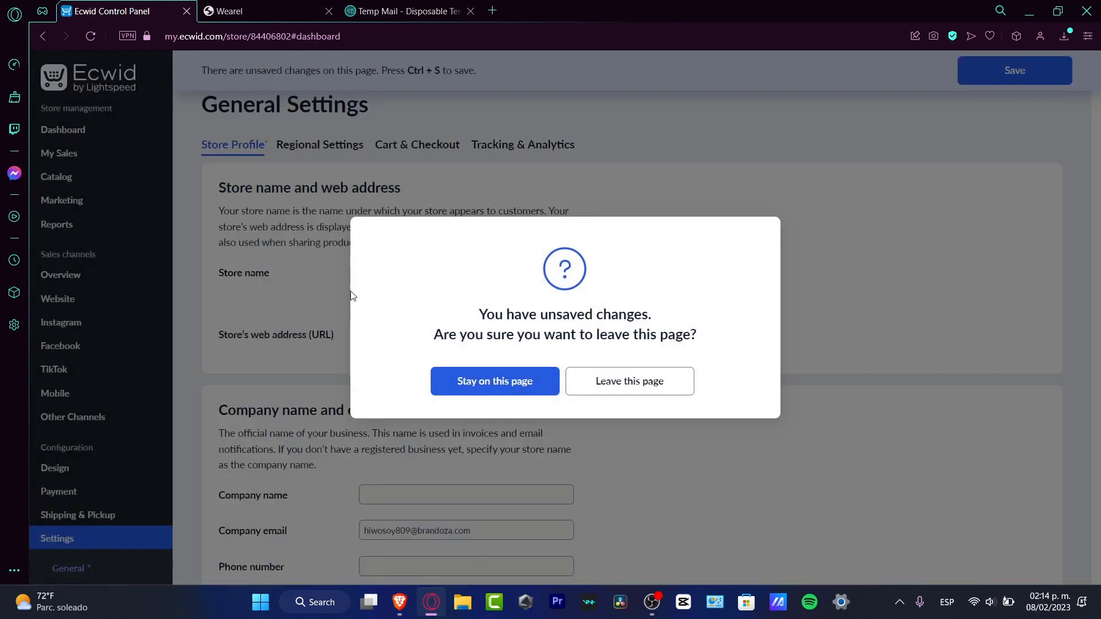
left_click(582, 385)
left_click(89, 132)
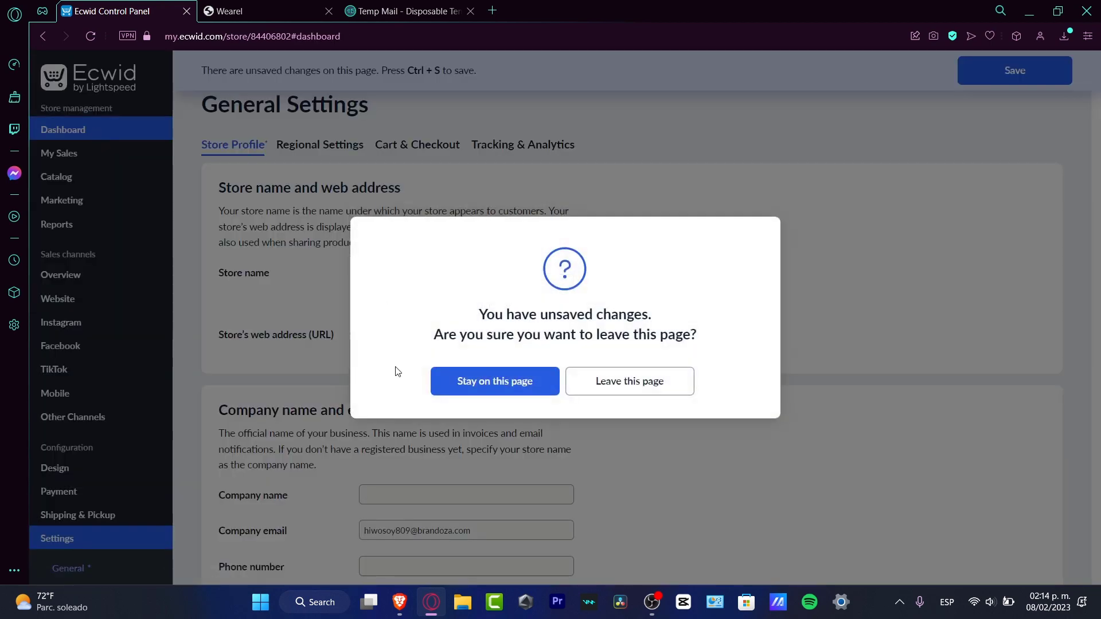
left_click(522, 388)
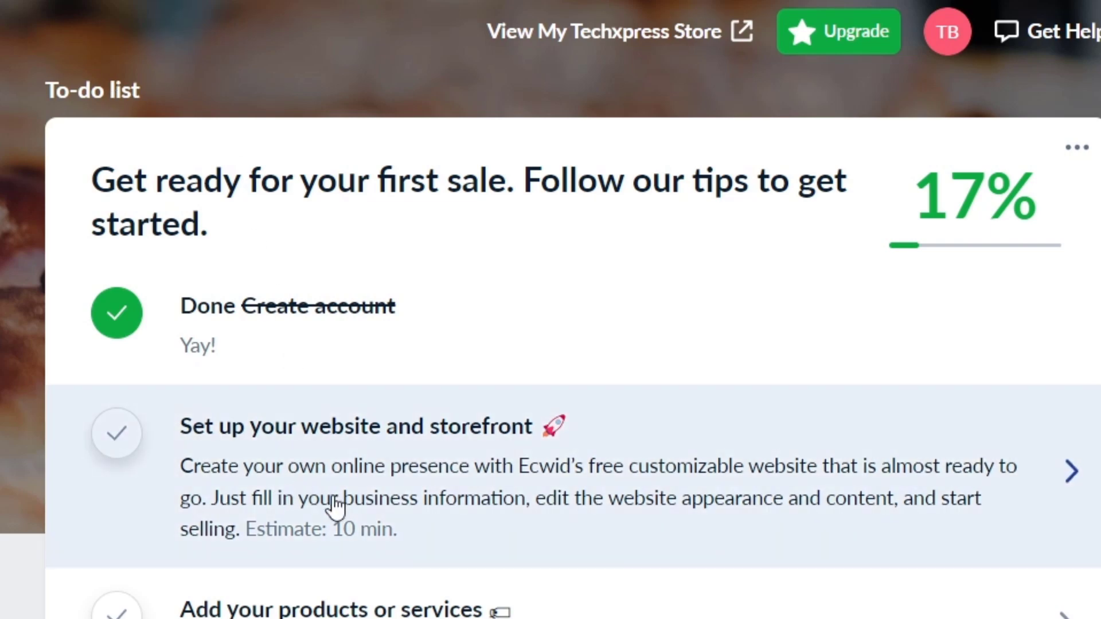
Open the website and storefront setup from the to-do list and look through the site preview.
left_click(493, 470)
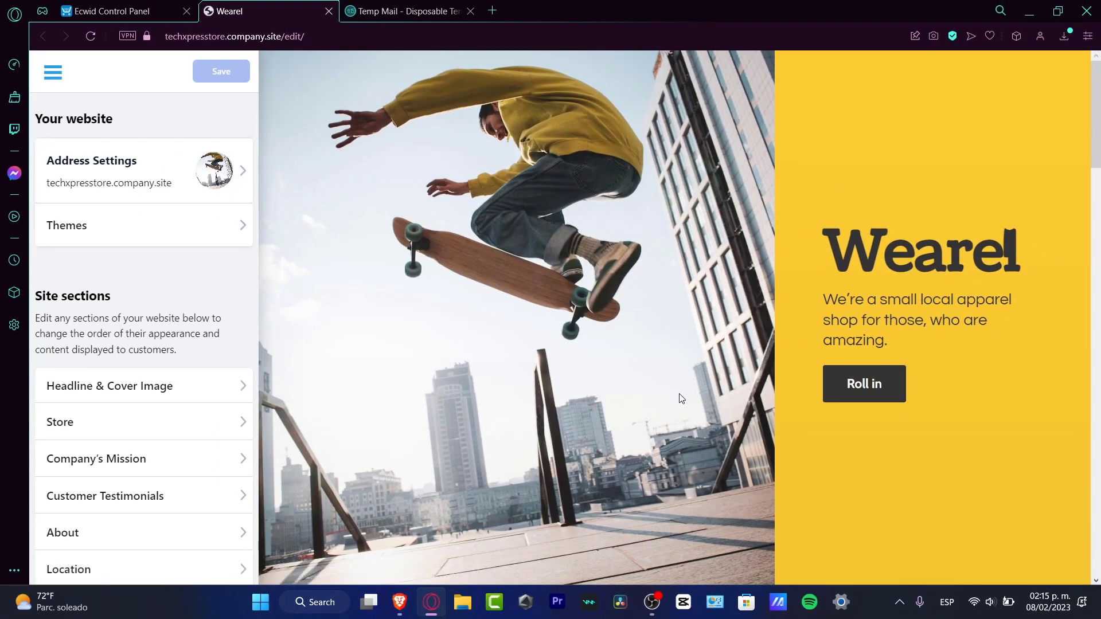
scroll(681, 398, "down", 15)
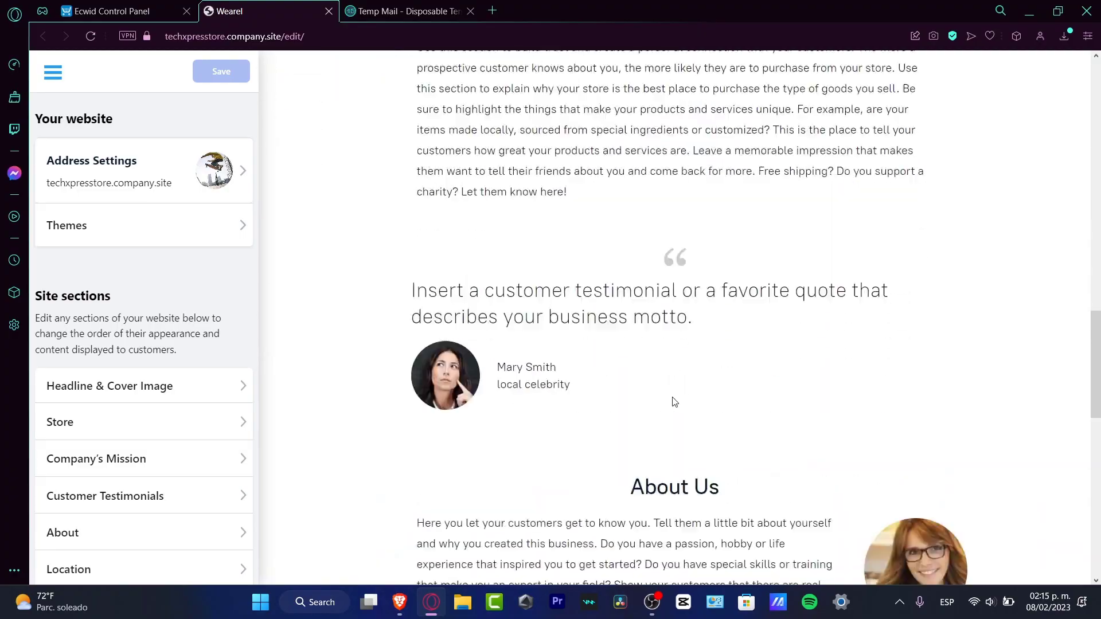
scroll(675, 402, "down", 8)
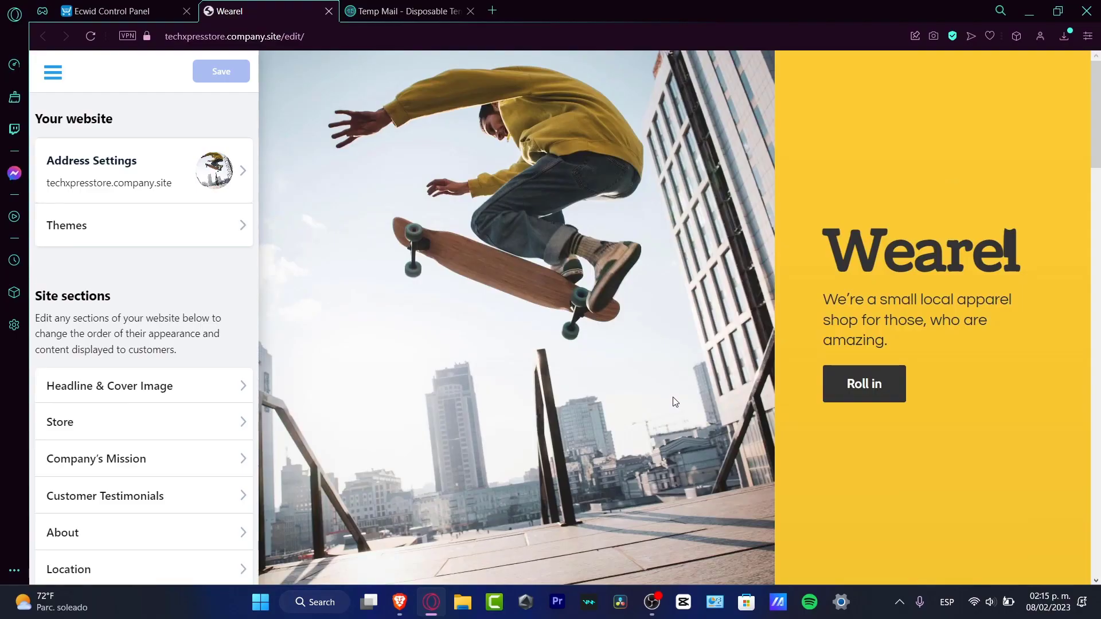
Apply the Playroom design theme from the Services category and look through the themed site's sections.
left_click(100, 226)
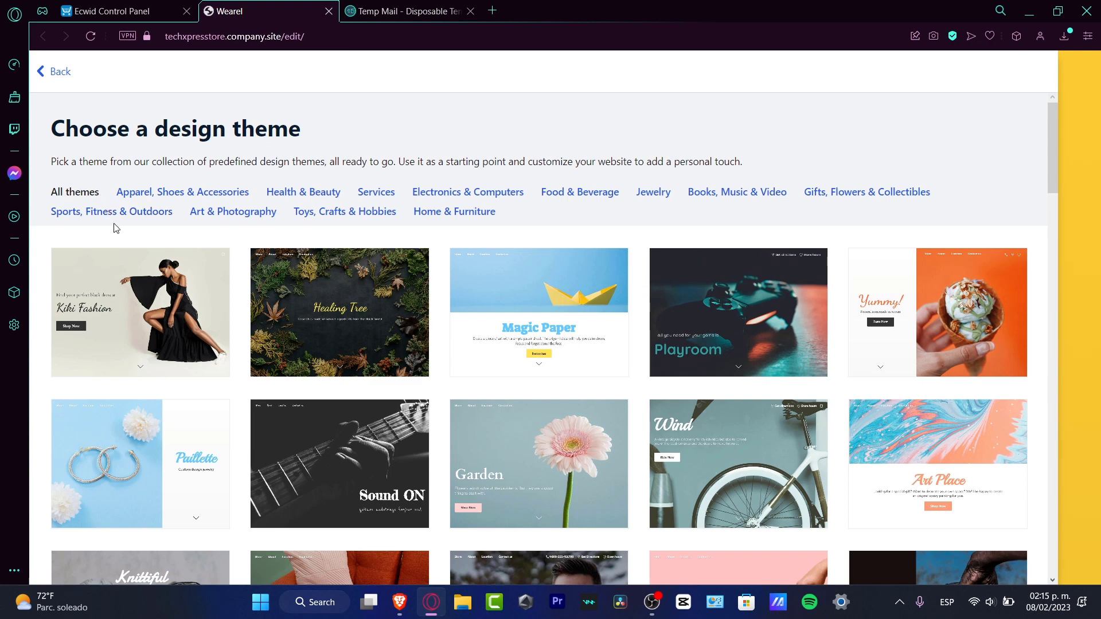
left_click(380, 195)
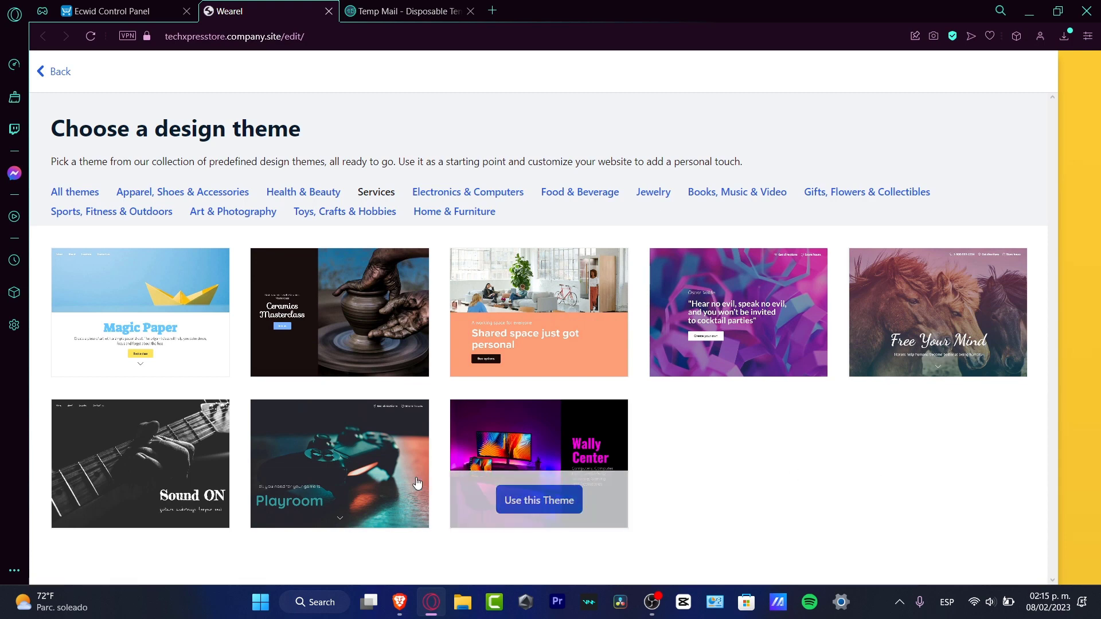
left_click(348, 496)
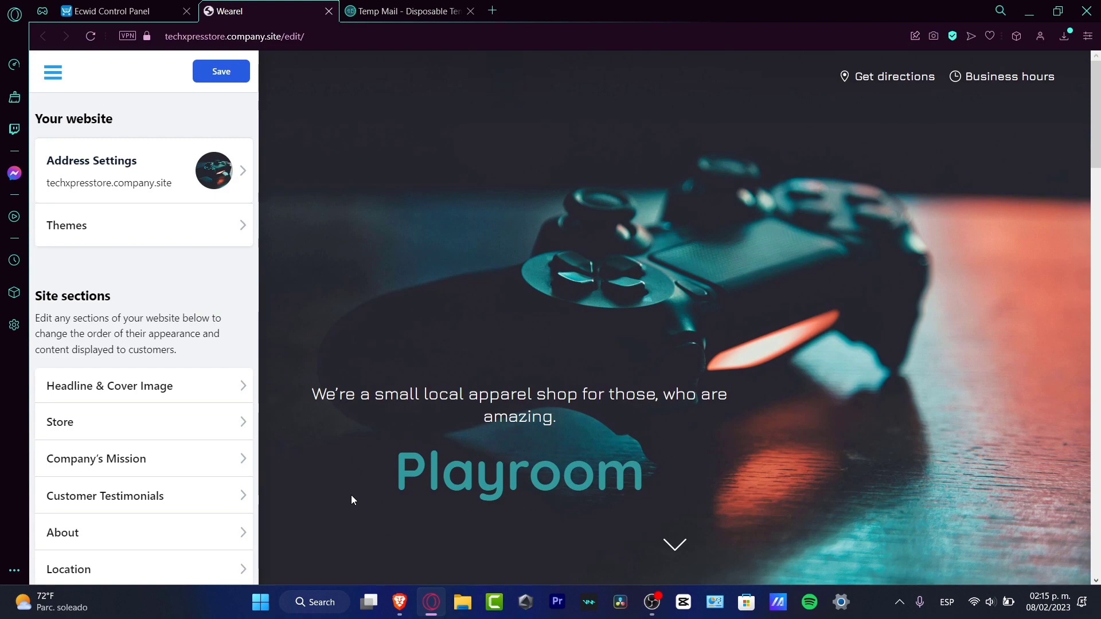
scroll(731, 391, "down", 15)
scroll(731, 392, "down", 6)
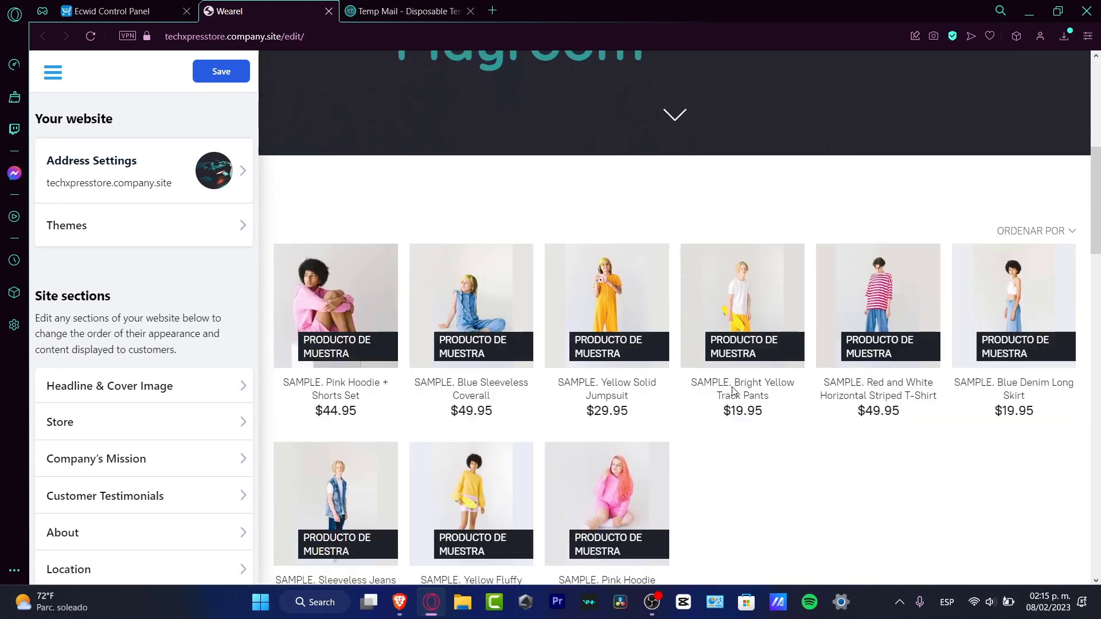
scroll(731, 392, "up", 6)
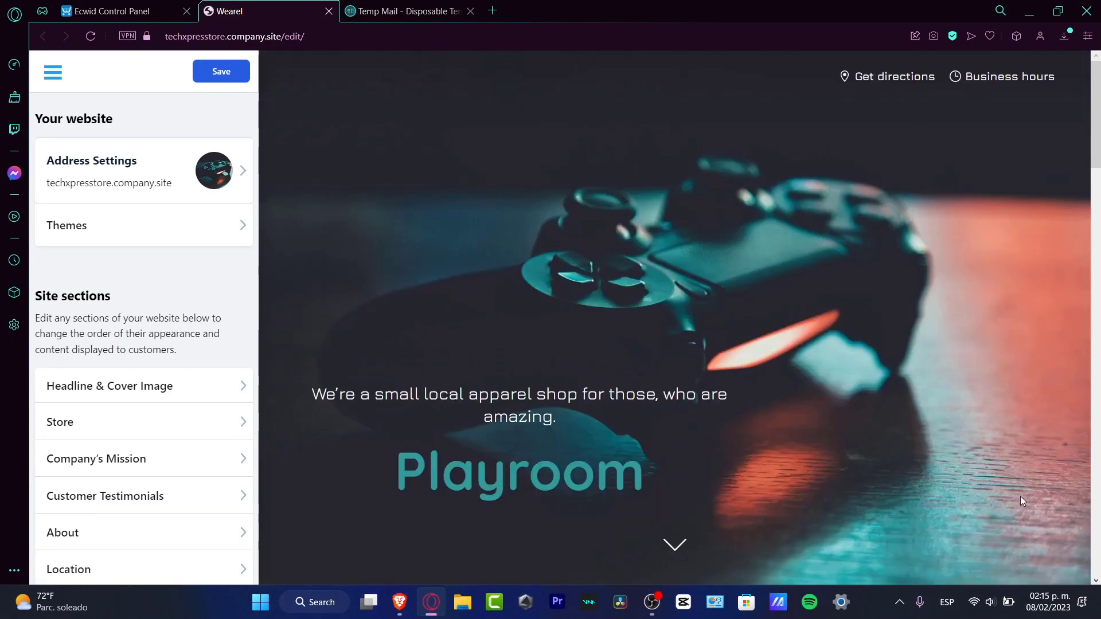
scroll(768, 220, "down", 15)
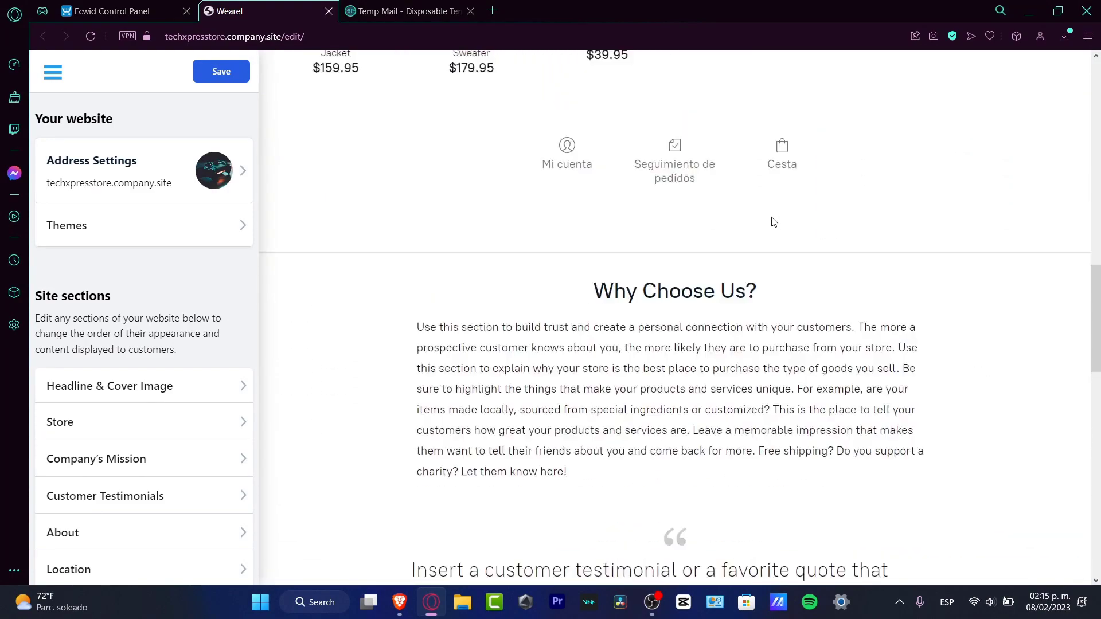
scroll(835, 204, "down", 10)
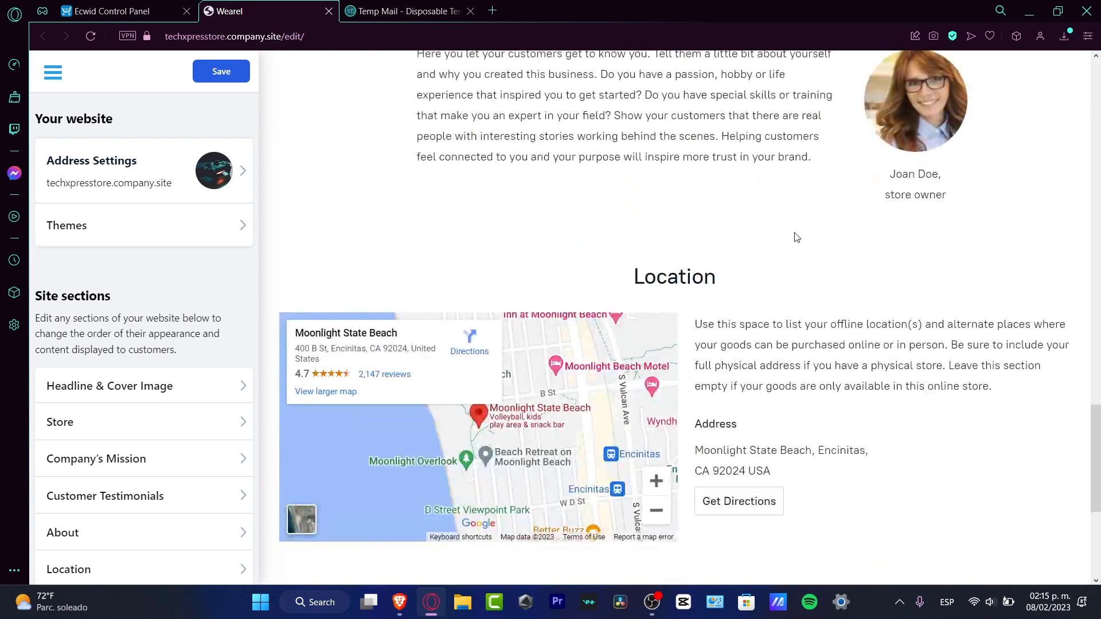
scroll(795, 235, "down", 2)
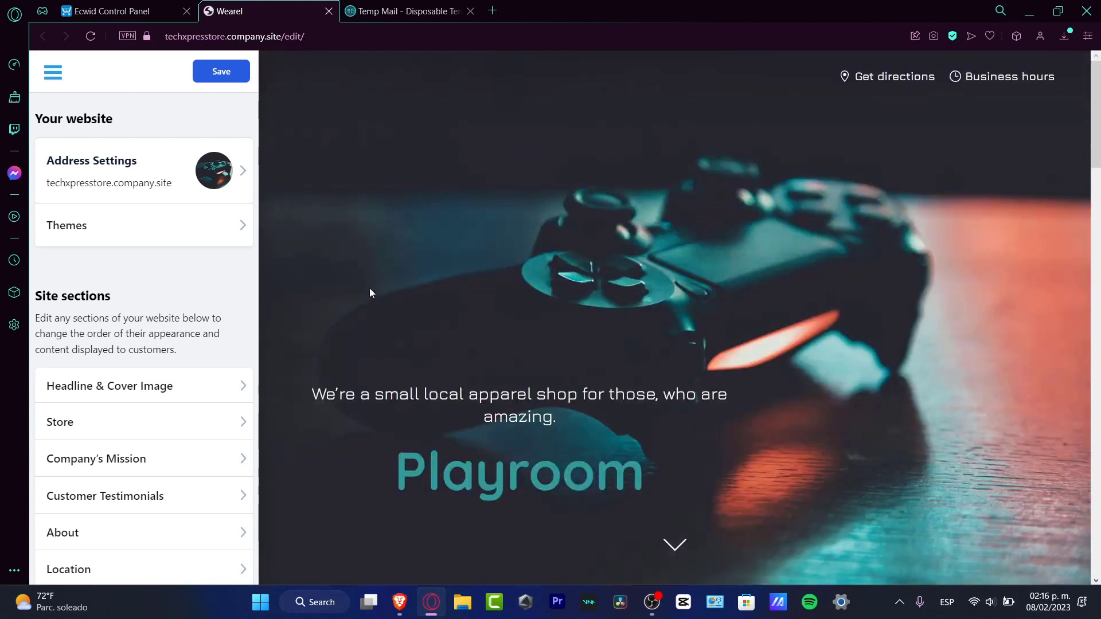
Open the Headline & Cover Image section and set the site's headline to "Tech Xpress".
scroll(187, 287, "down", 2)
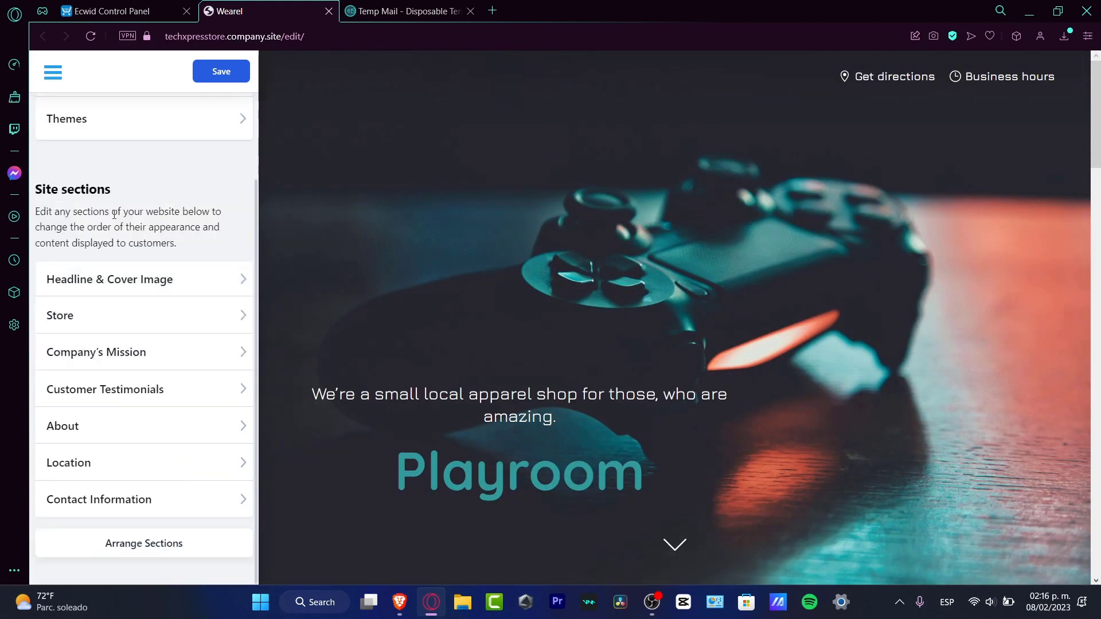
left_click(199, 287)
left_click(221, 260)
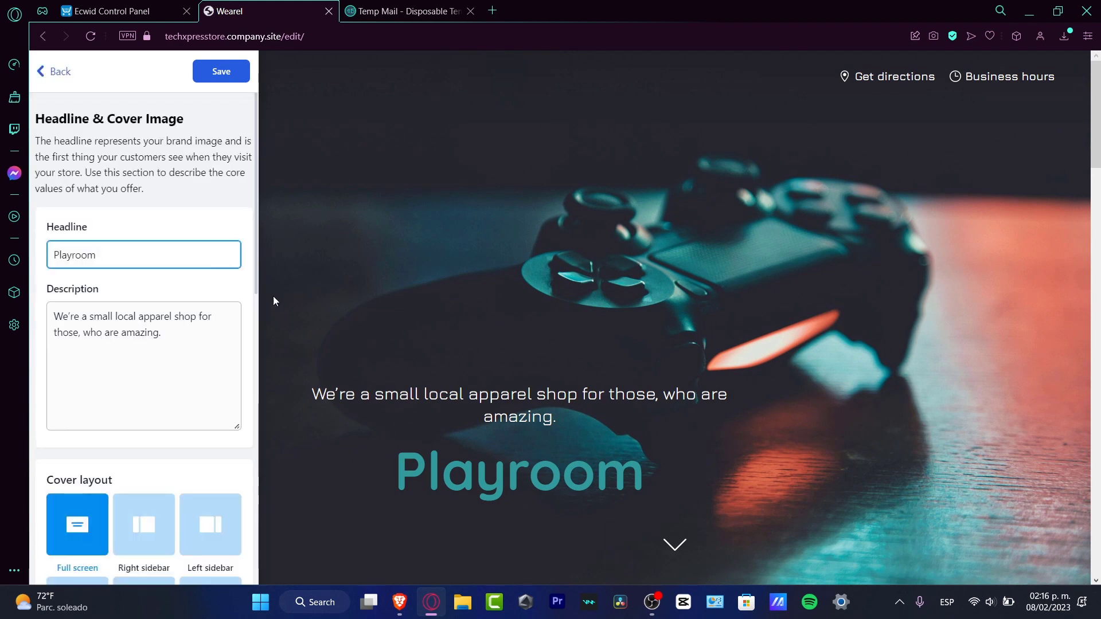
double_click(177, 246)
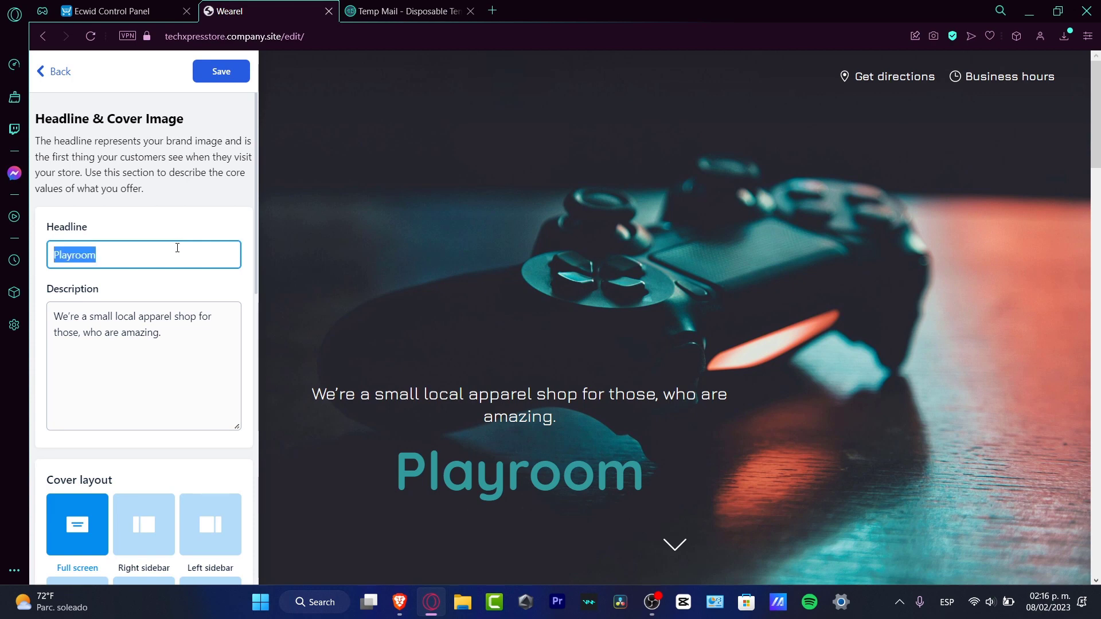
type("Tech Xpress")
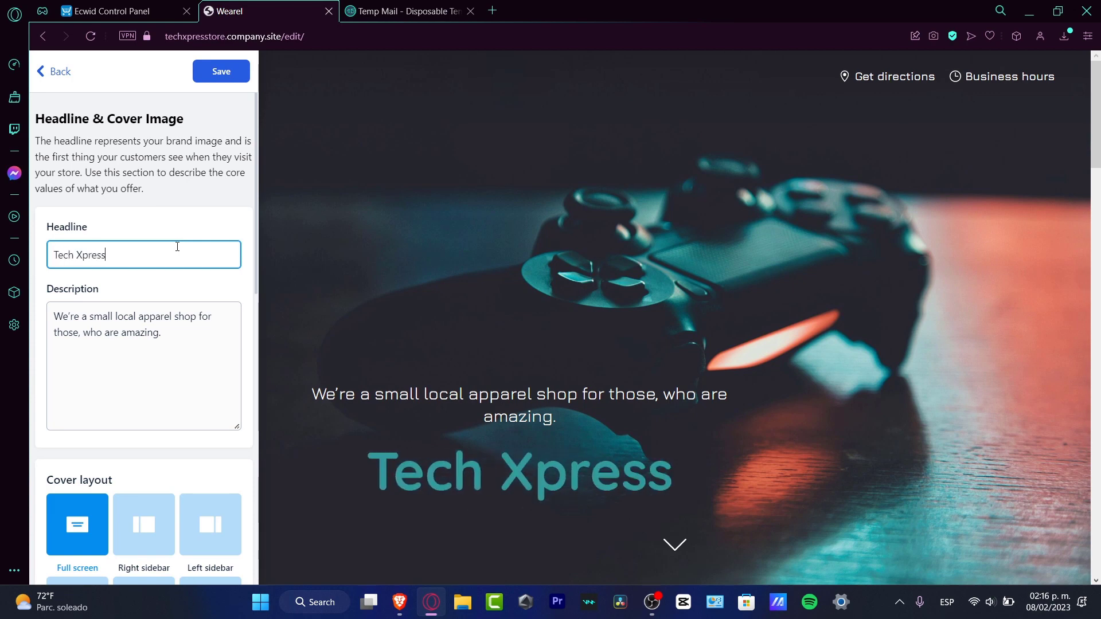
Replace the cover description with "The best way to learn about everything".
left_click_drag(229, 358, 47, 308)
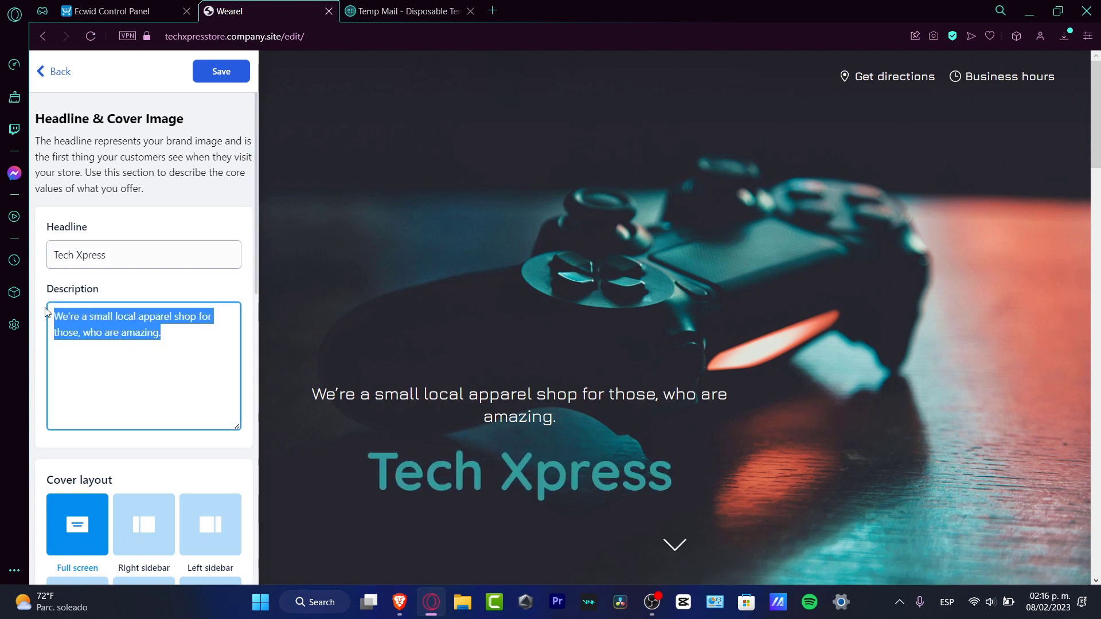
type("The best way to ")
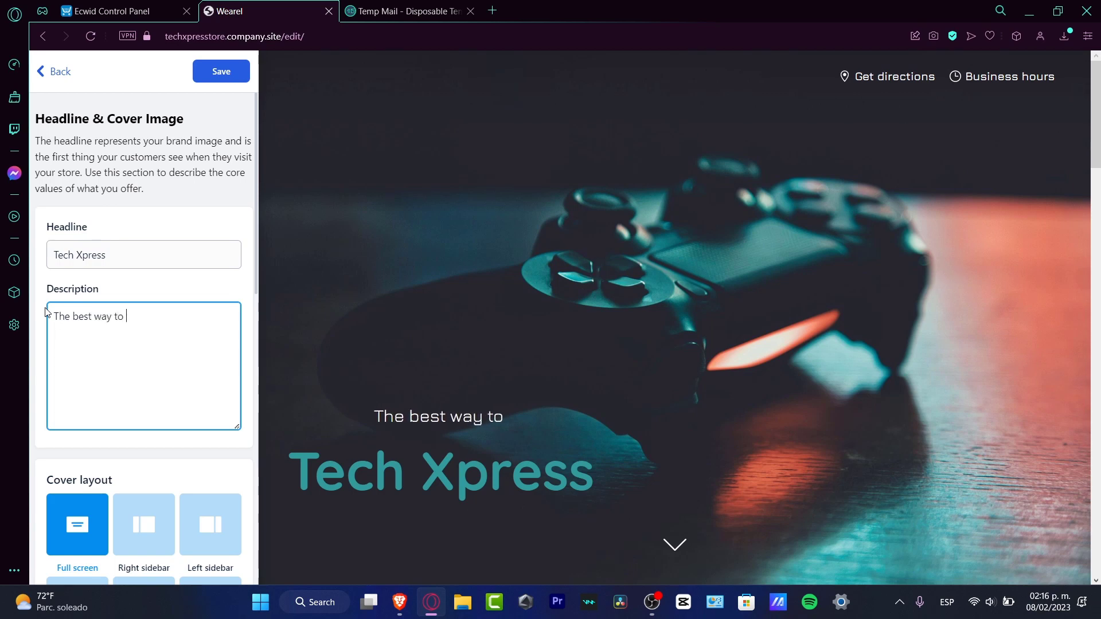
type("learn about eve")
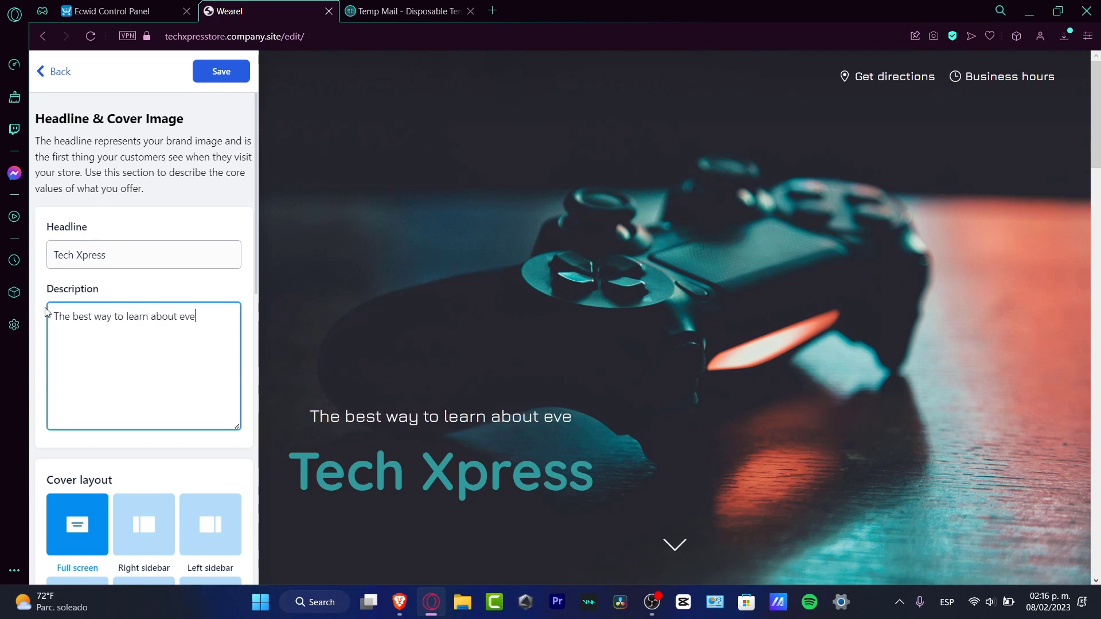
type("rything")
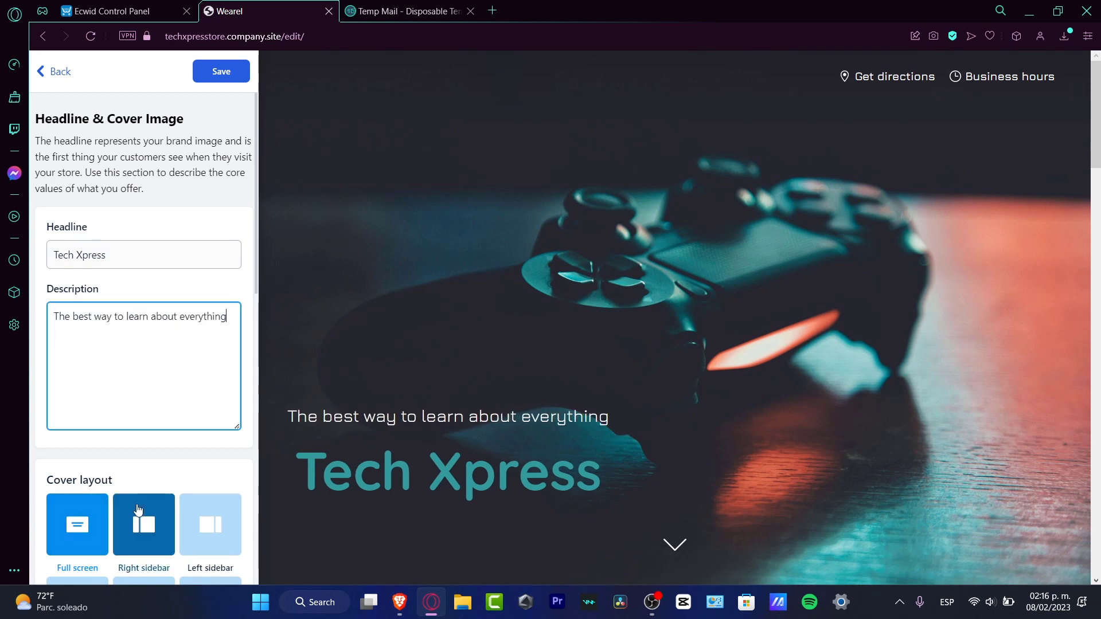
Try the Right sidebar and Left sidebar cover layouts.
scroll(180, 361, "down", 8)
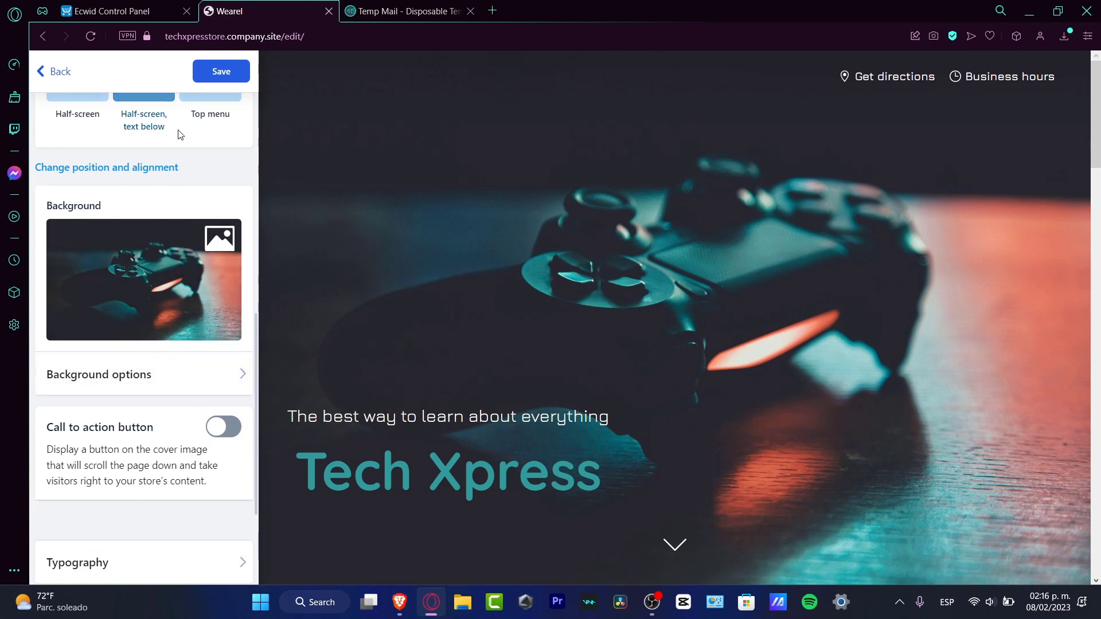
scroll(178, 129, "up", 8)
left_click(154, 544)
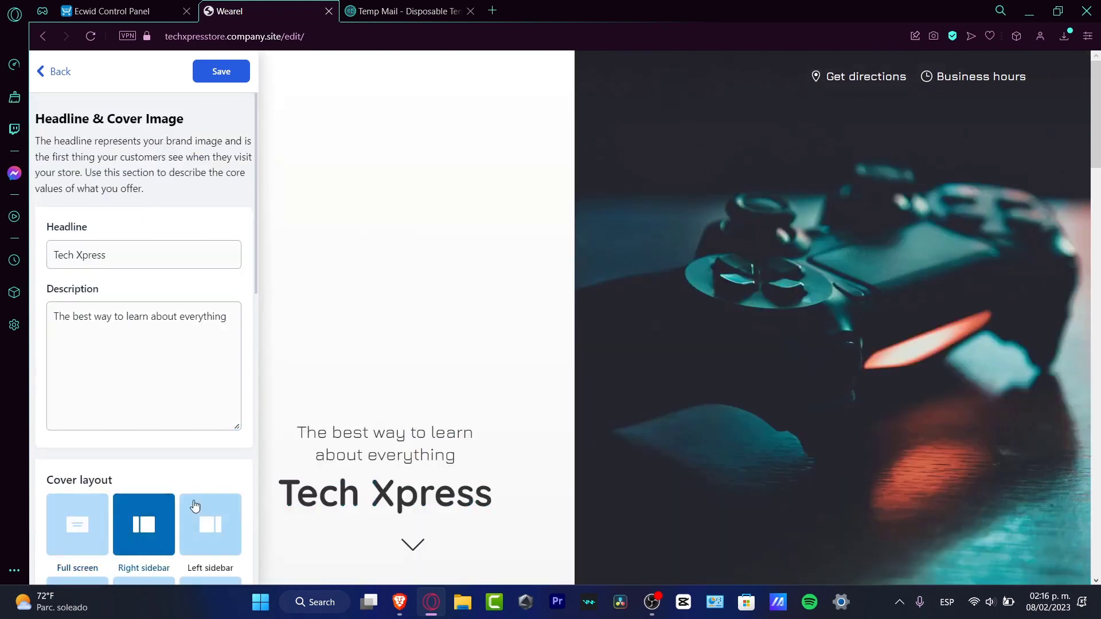
left_click(198, 513)
Set the cover layout to Half-screen and turn on the cover's call to action button.
scroll(200, 482, "down", 8)
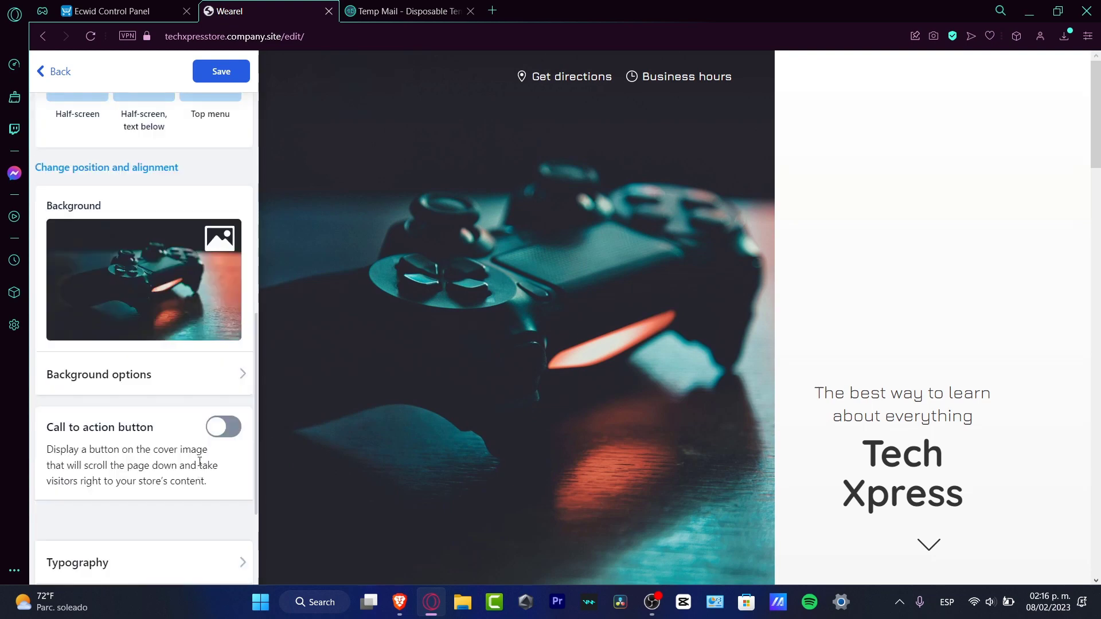
left_click(84, 109)
scroll(162, 312, "up", 4)
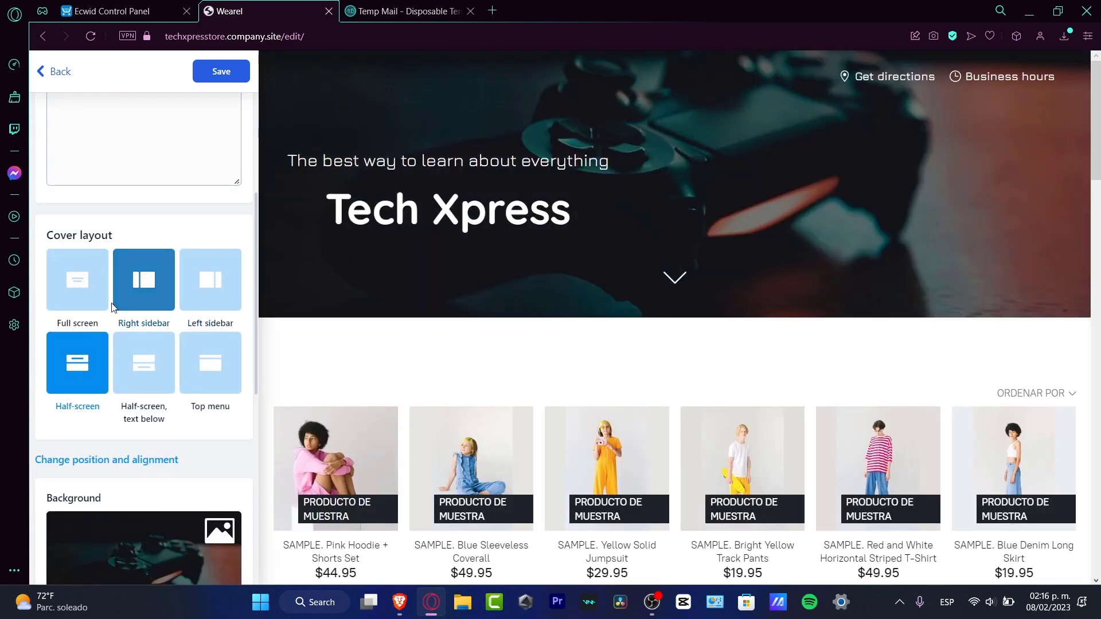
scroll(186, 351, "down", 8)
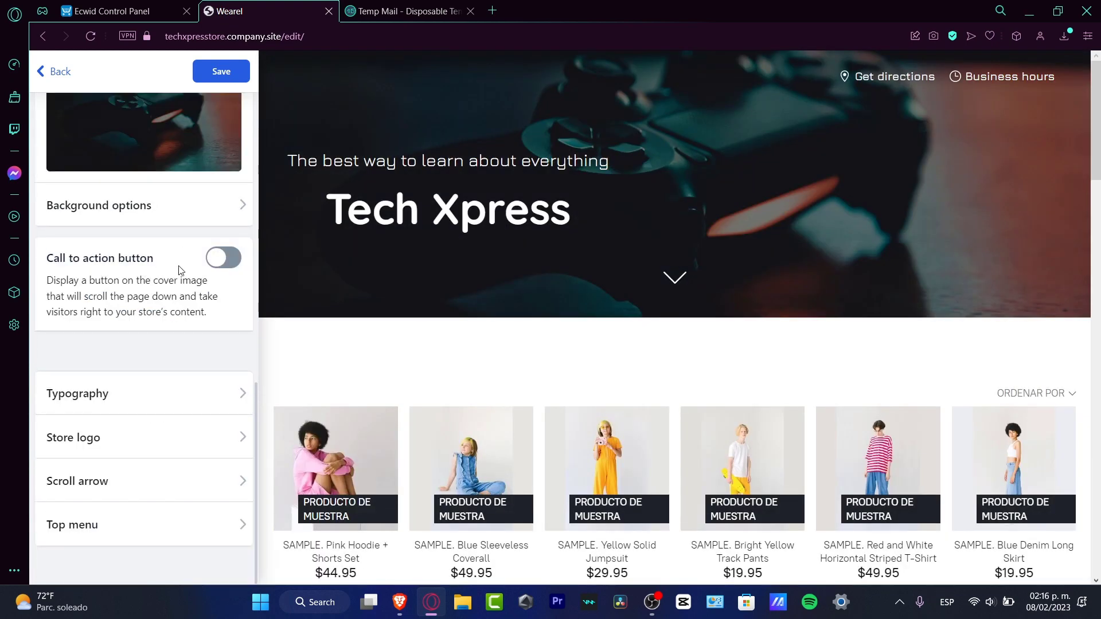
left_click(223, 258)
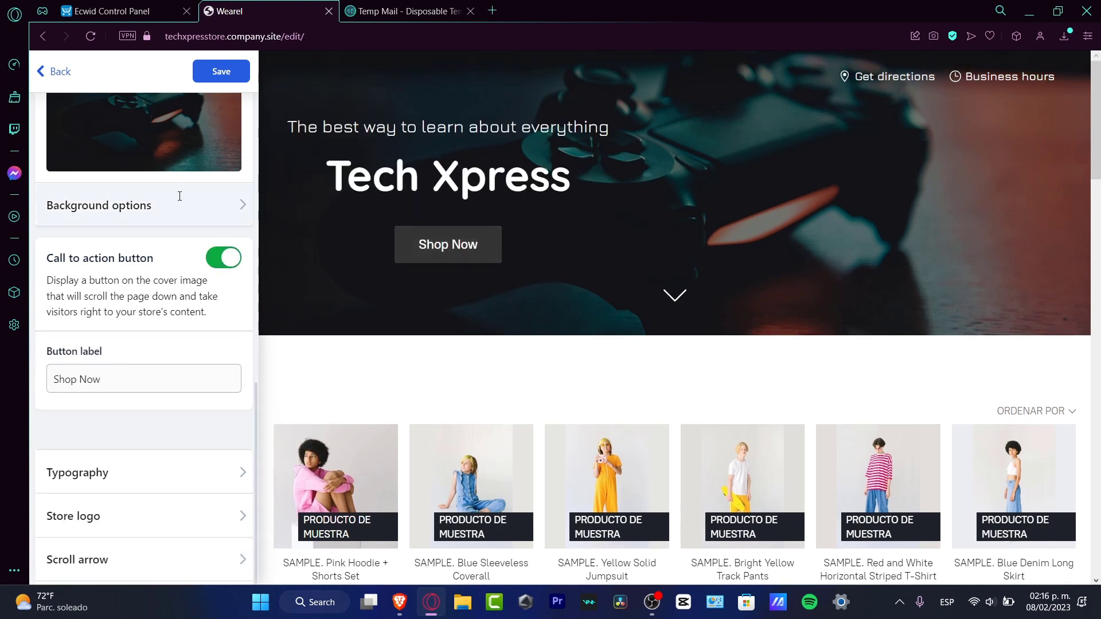
Set the cover layout to Full screen and try the Shop Now button in the site preview.
scroll(130, 356, "up", 10)
left_click(78, 525)
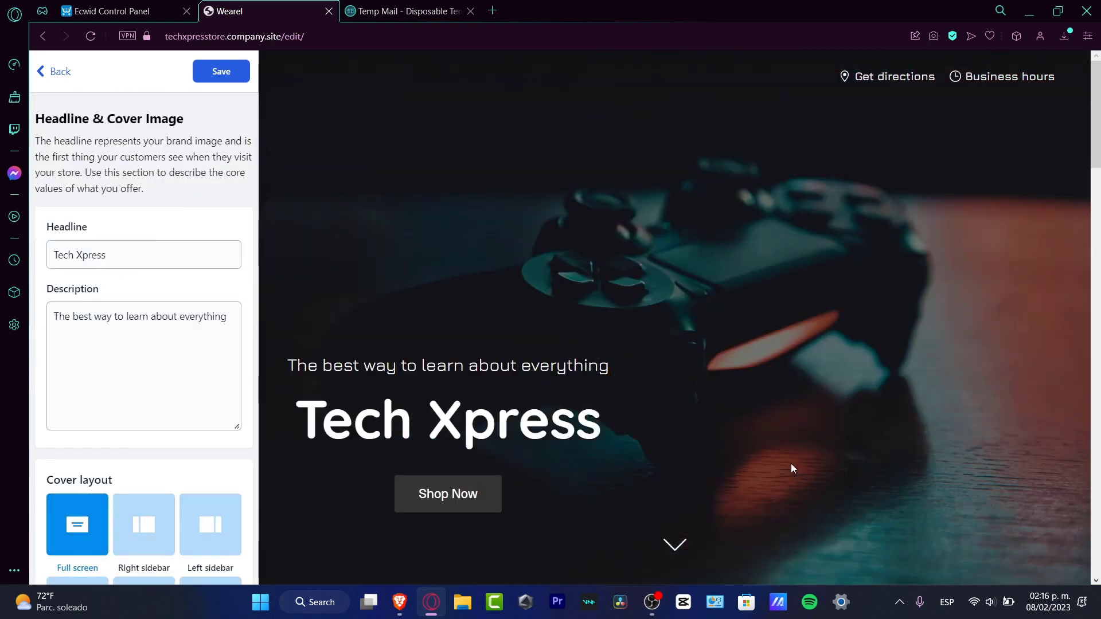
left_click(465, 497)
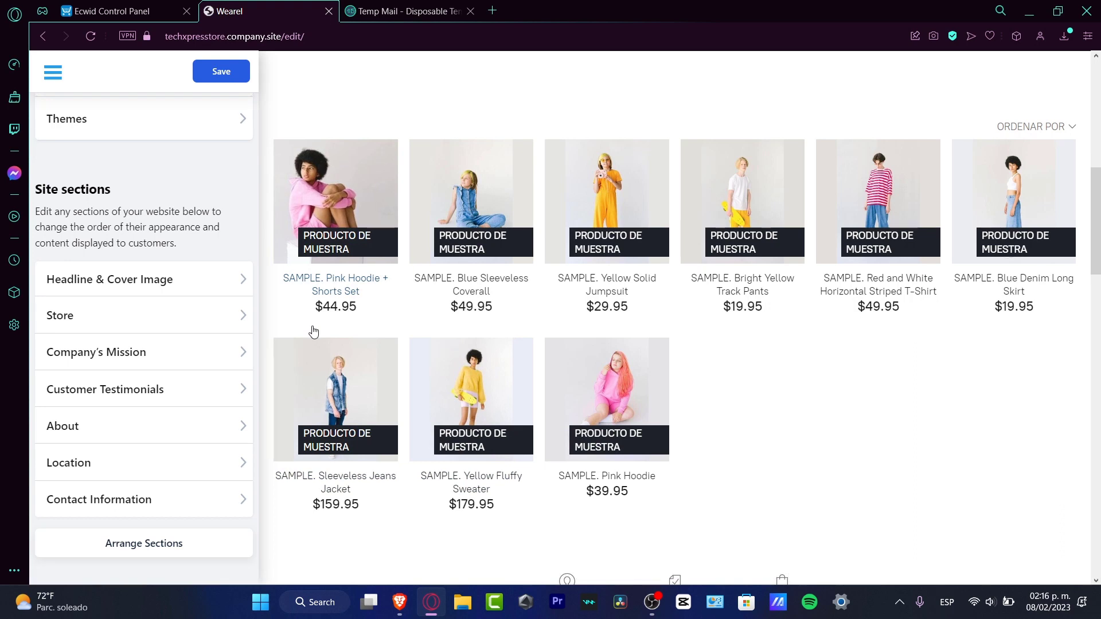
Examine the settings of the Store section and the Contact Information section.
left_click(166, 315)
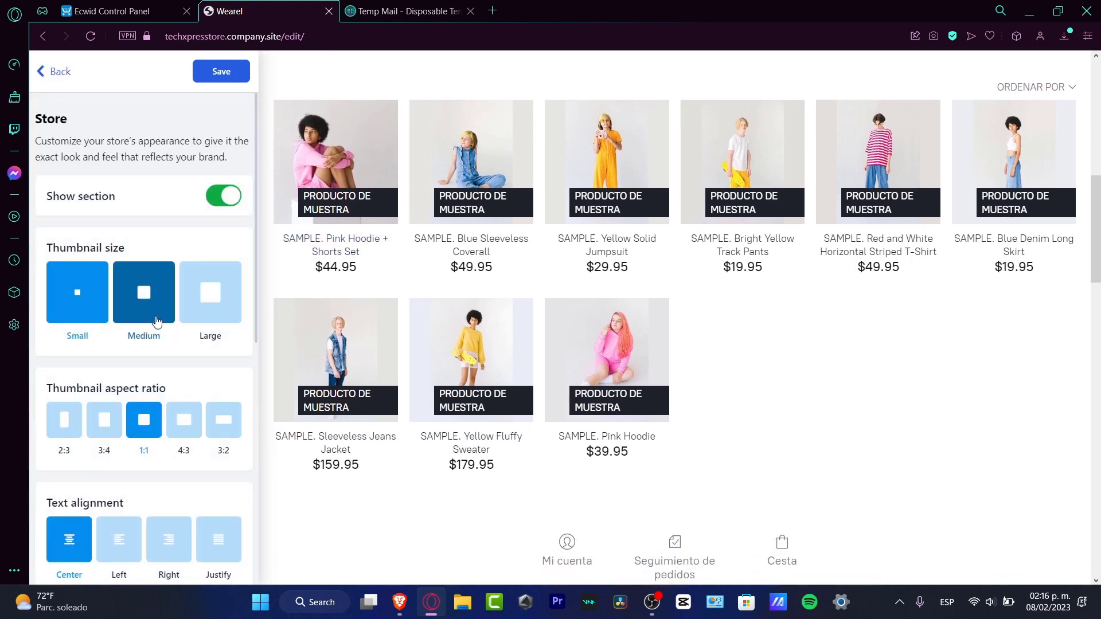
left_click(56, 71)
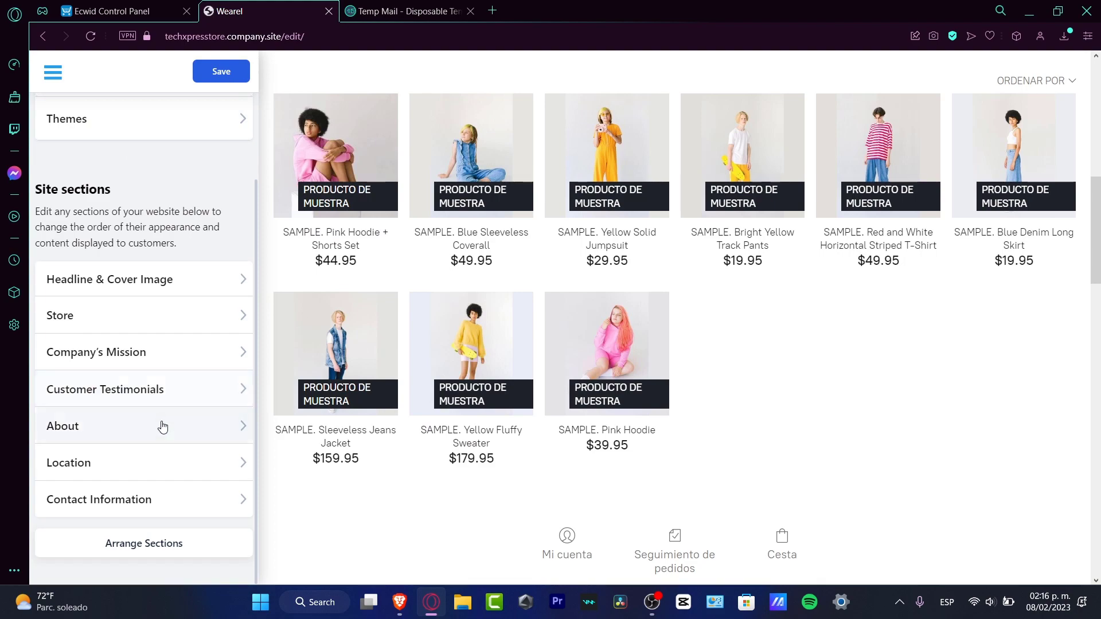
left_click(133, 495)
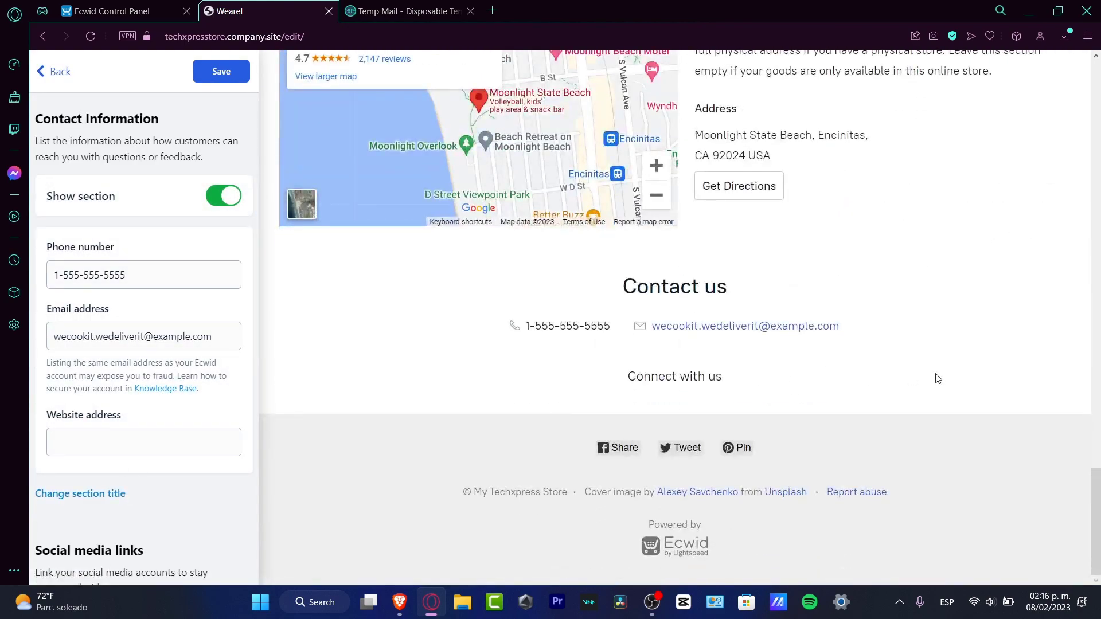
Look over the site preview from the cover to the products, including the Sleeveless Jeans Jacket product page.
scroll(935, 375, "up", 10)
scroll(937, 377, "up", 10)
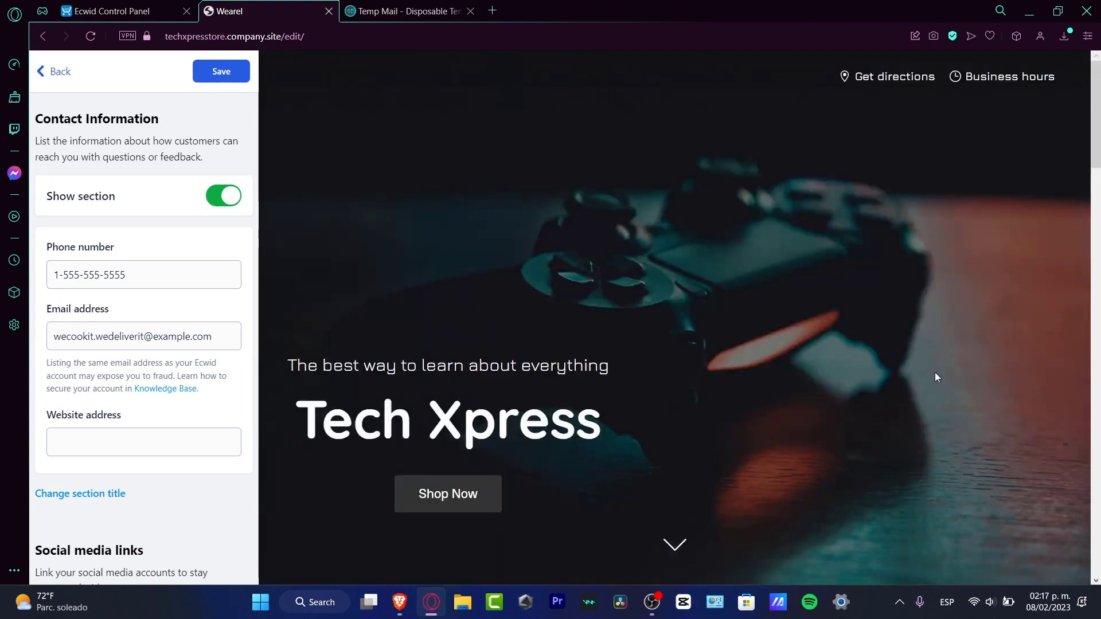
scroll(937, 377, "down", 4)
scroll(936, 376, "down", 5)
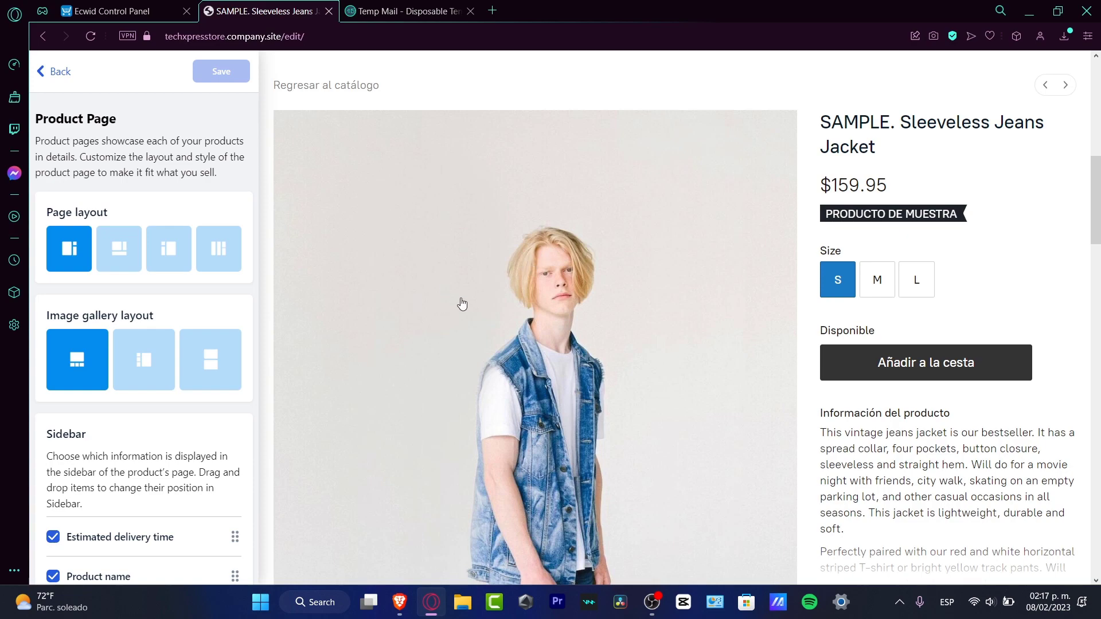
scroll(676, 322, "down", 10)
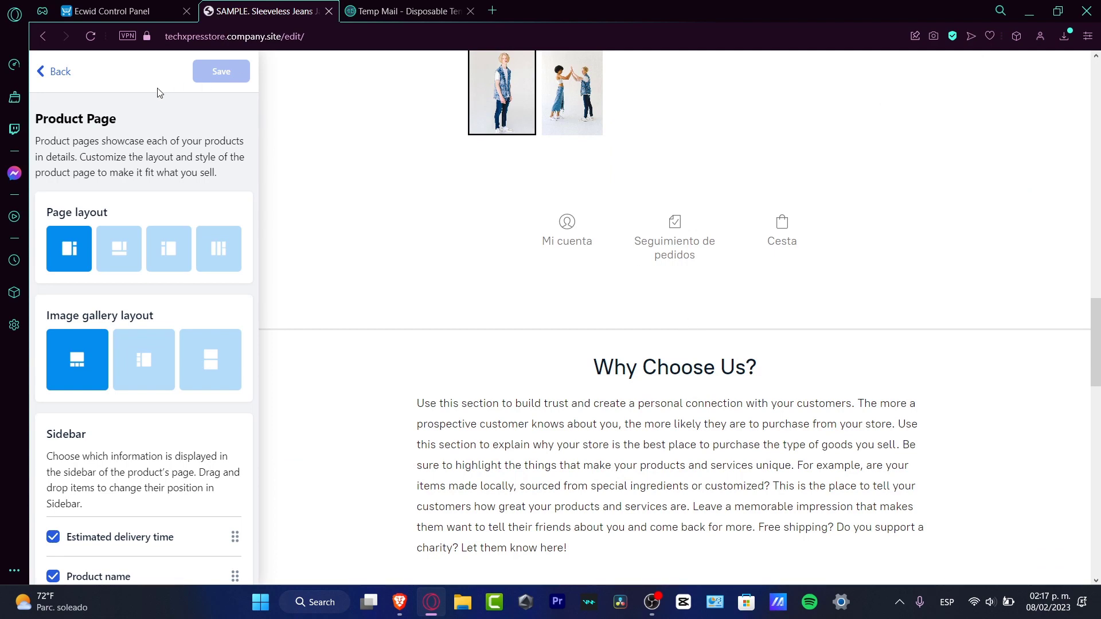
Leave the website editor for the store dashboard and open the catalog's product list.
left_click(59, 71)
left_click(60, 71)
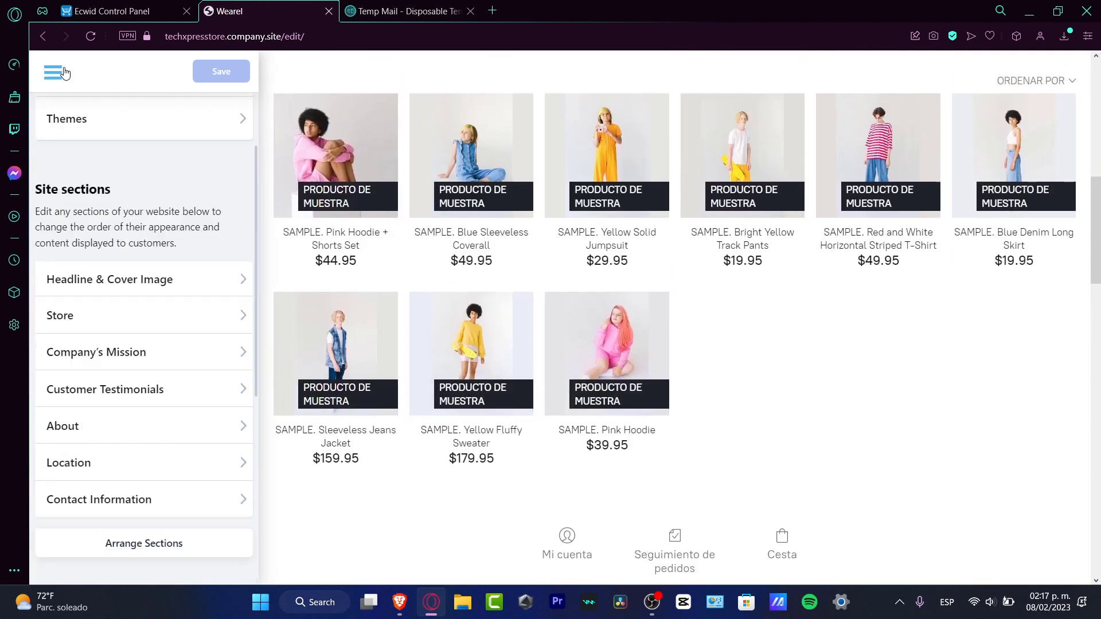
left_click(64, 73)
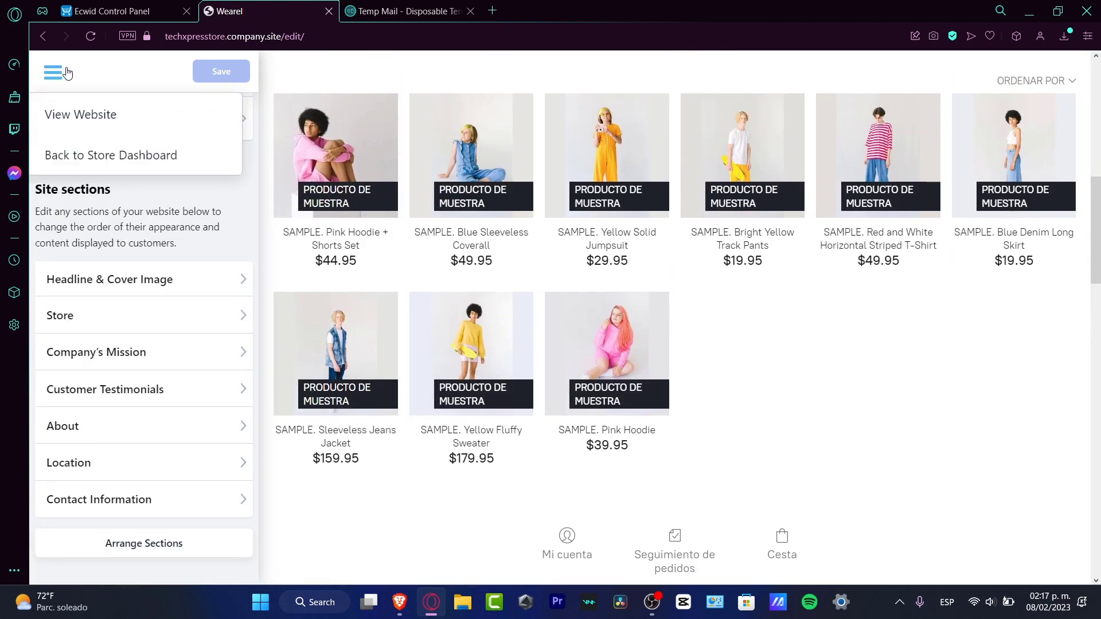
left_click(135, 150)
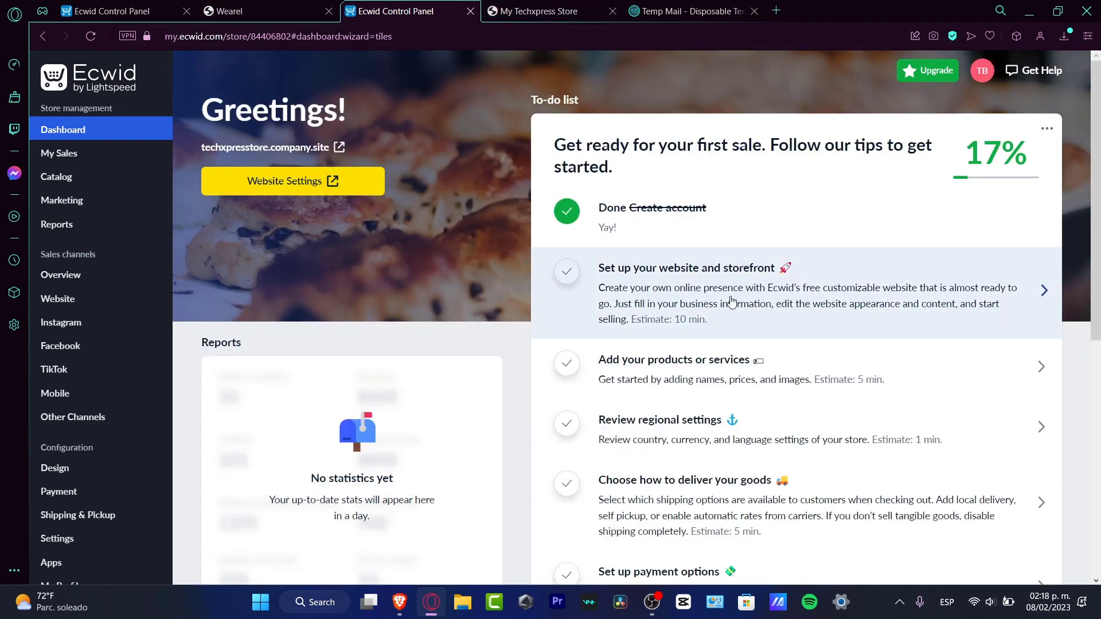
scroll(729, 298, "down", 1)
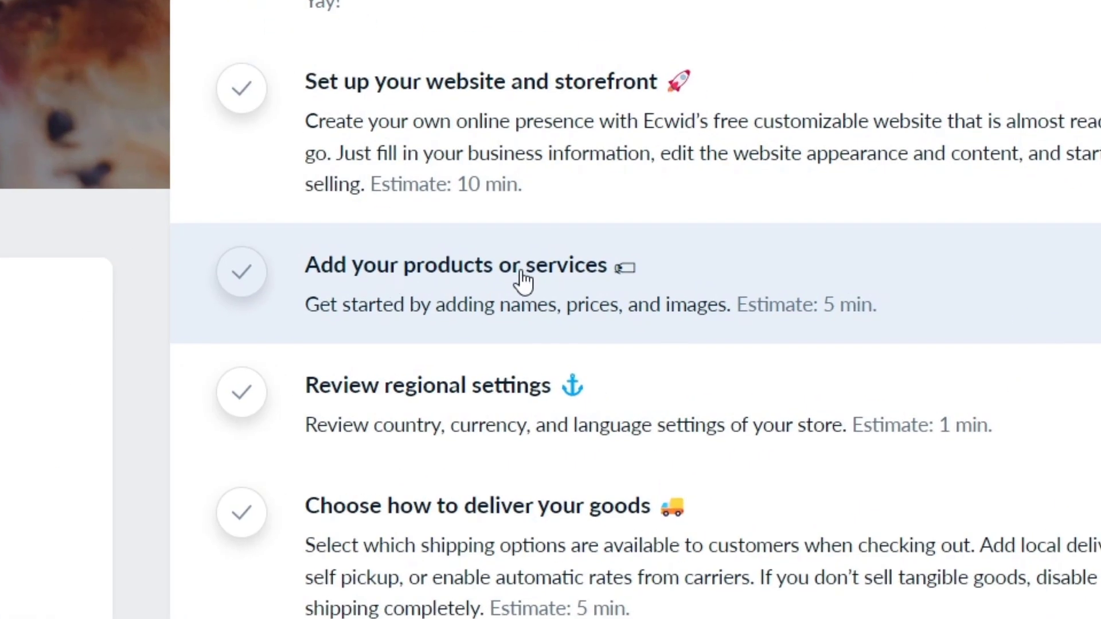
left_click(523, 280)
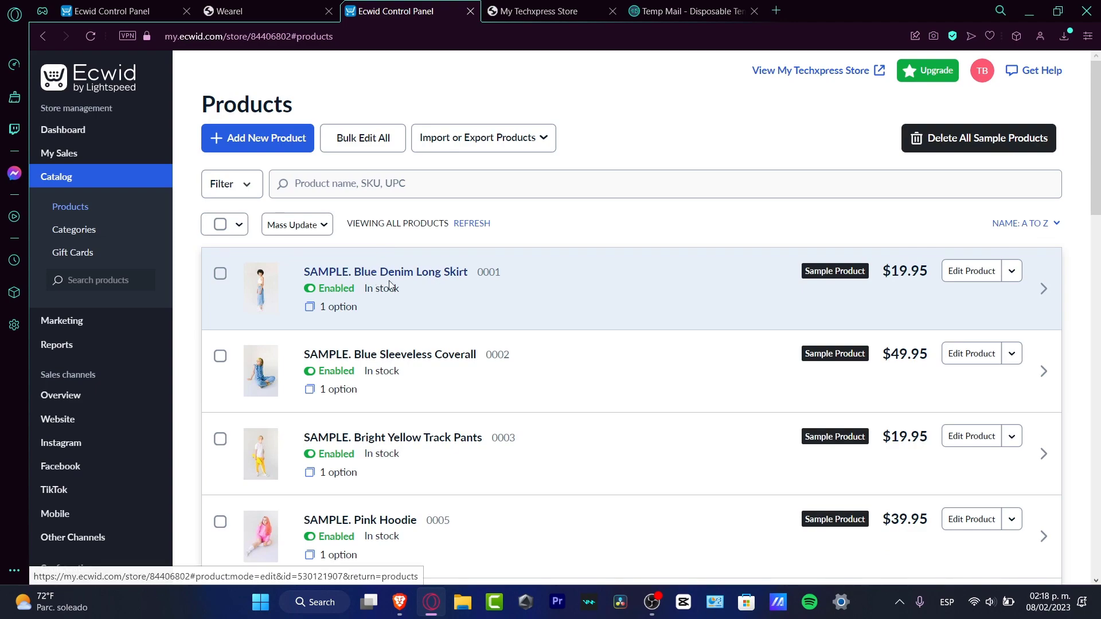
Delete all sample products from the catalog.
scroll(416, 351, "down", 15)
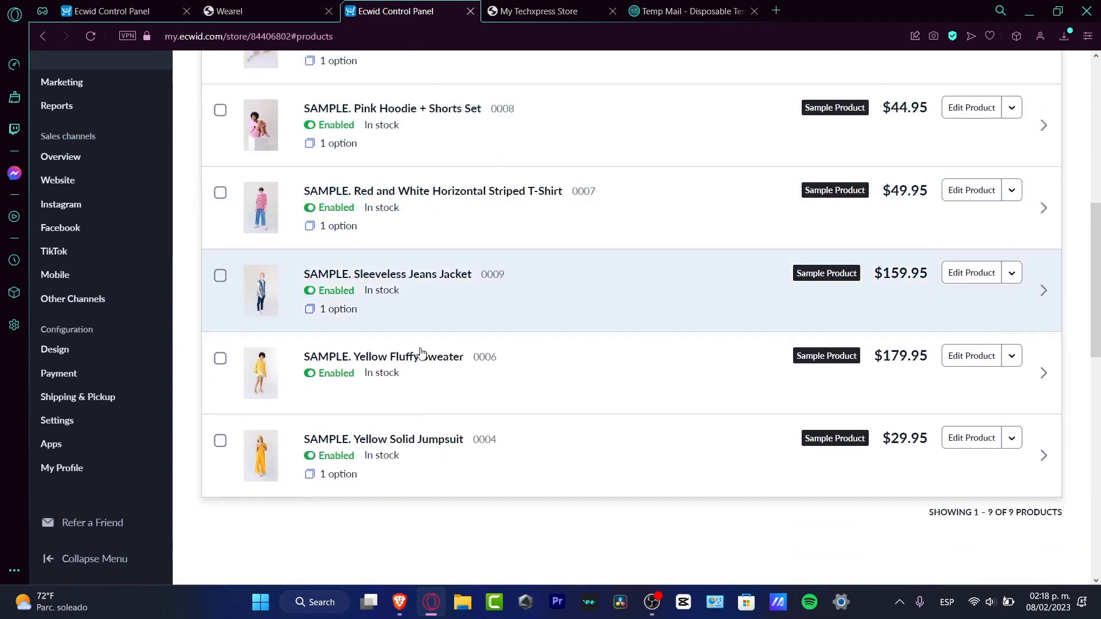
scroll(423, 352, "up", 7)
scroll(422, 352, "up", 10)
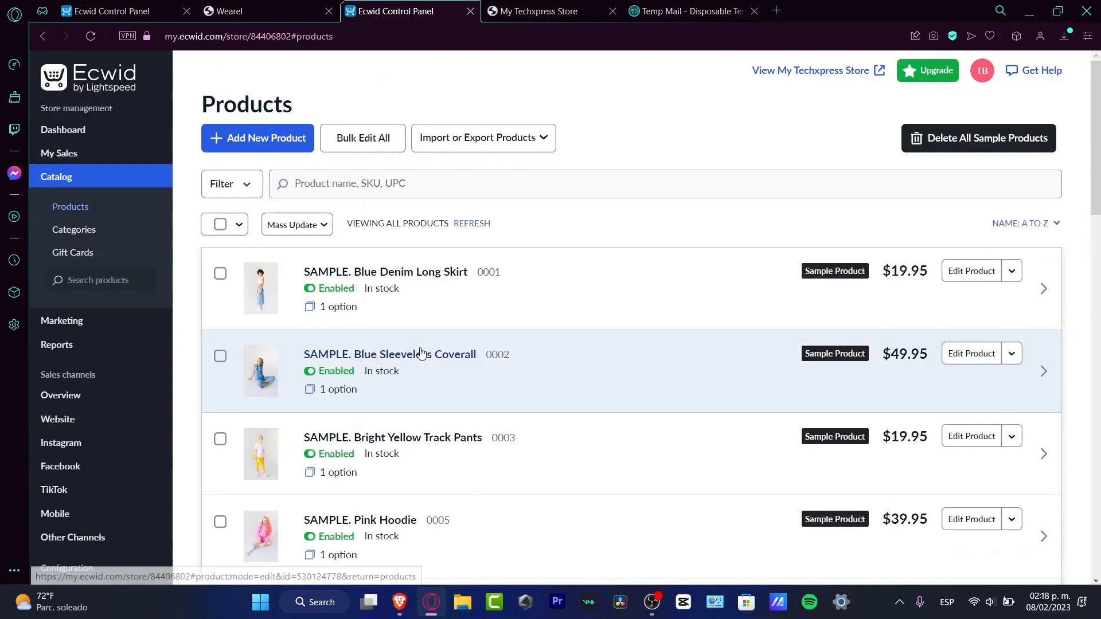
left_click(220, 226)
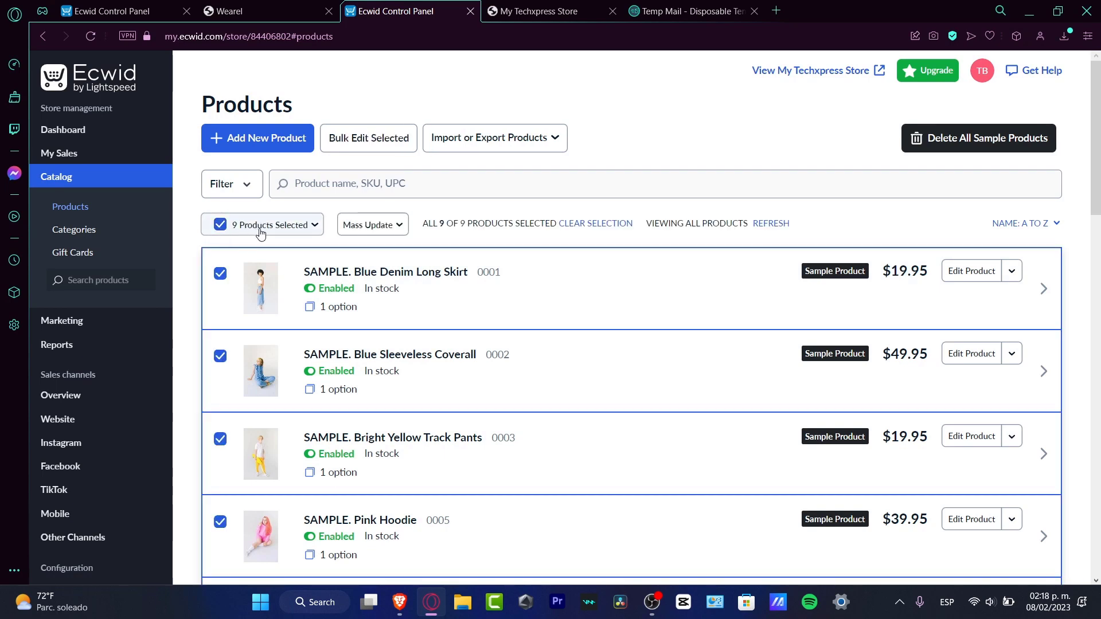
left_click(975, 143)
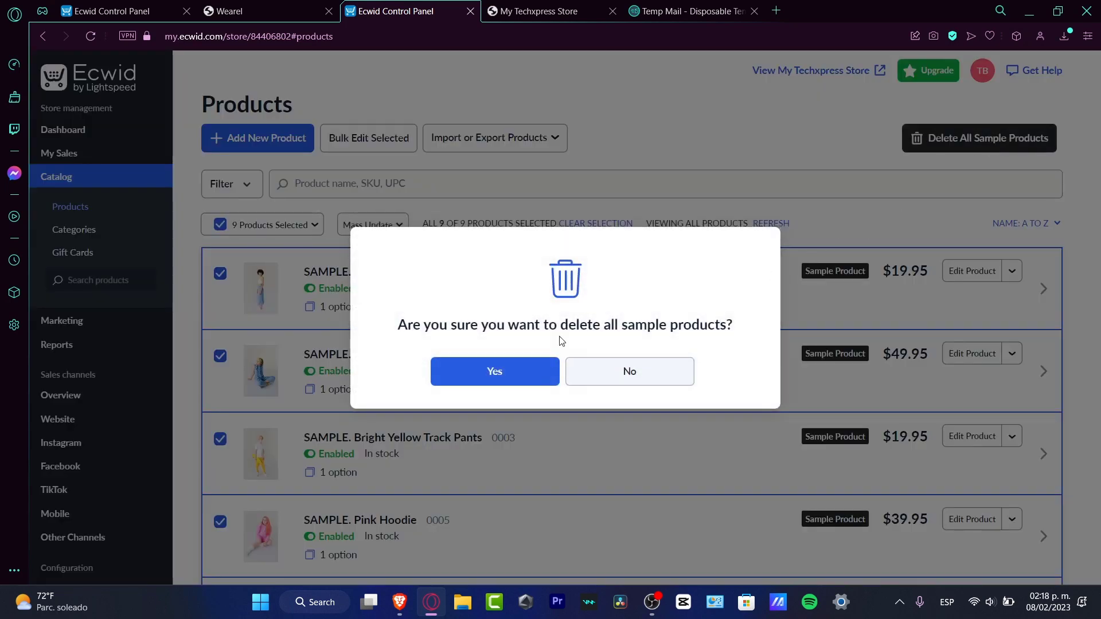
left_click(493, 372)
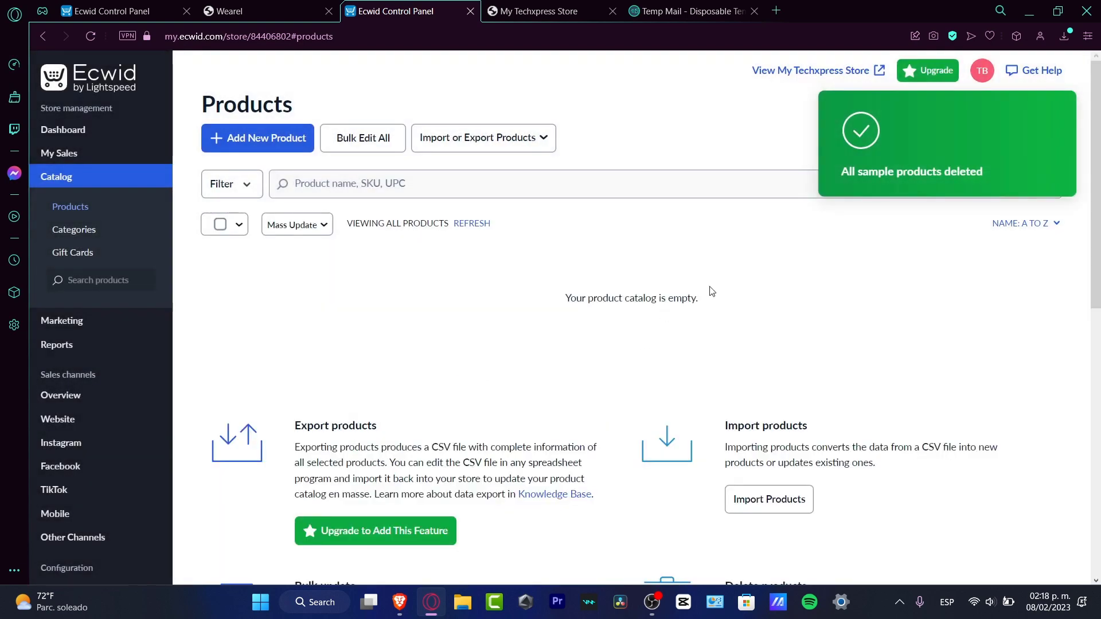
Start a new product and upload the downloaded cheeseburger picture as its image.
left_click(278, 141)
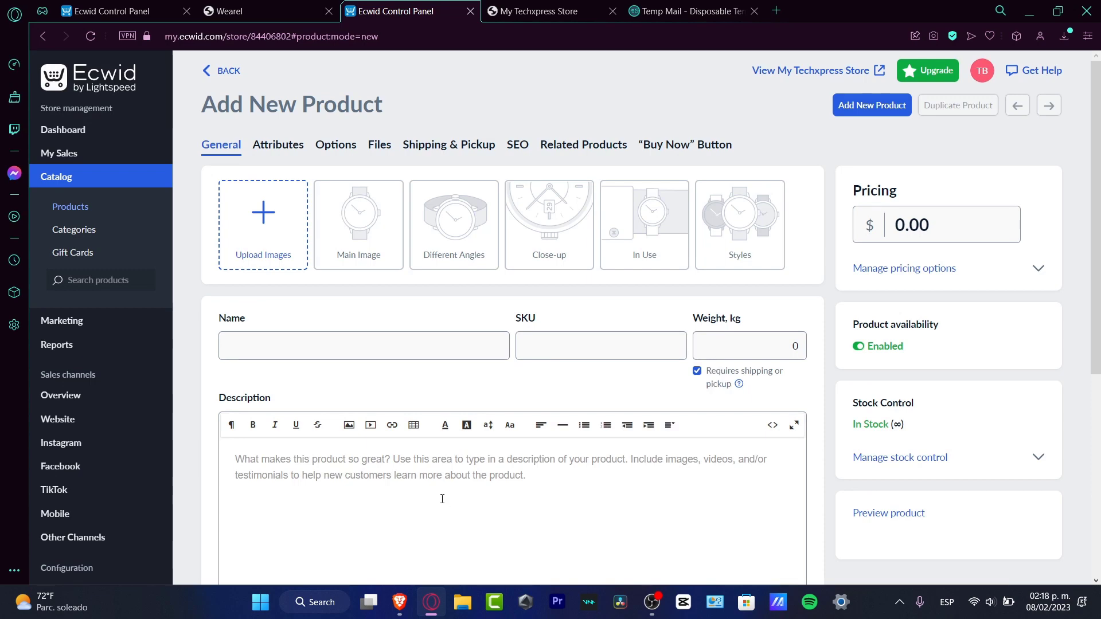
left_click(272, 225)
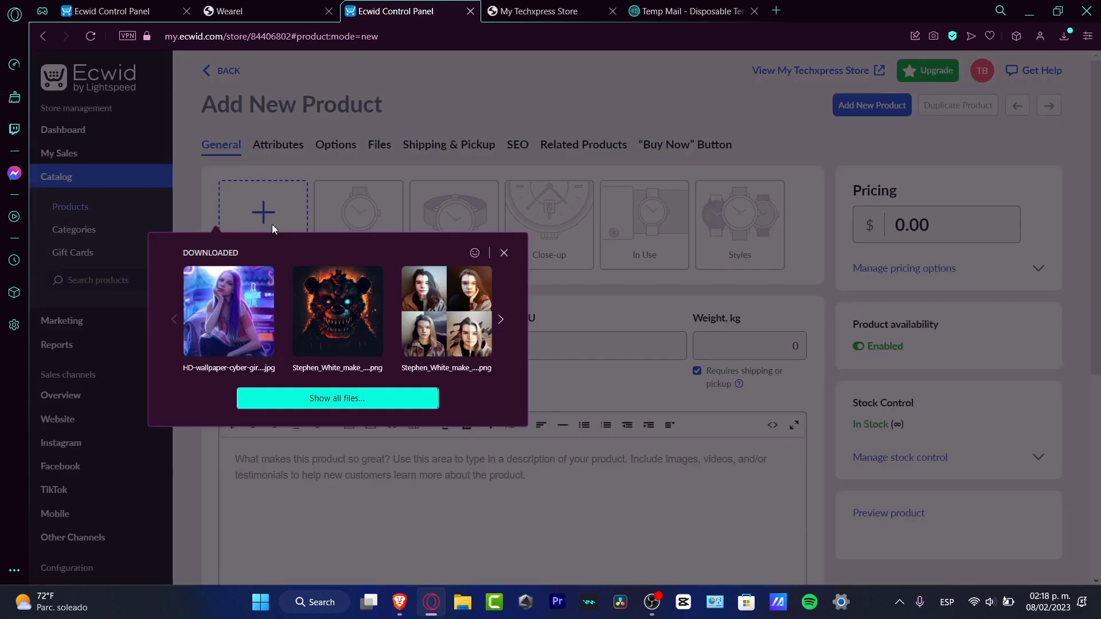
left_click(500, 319)
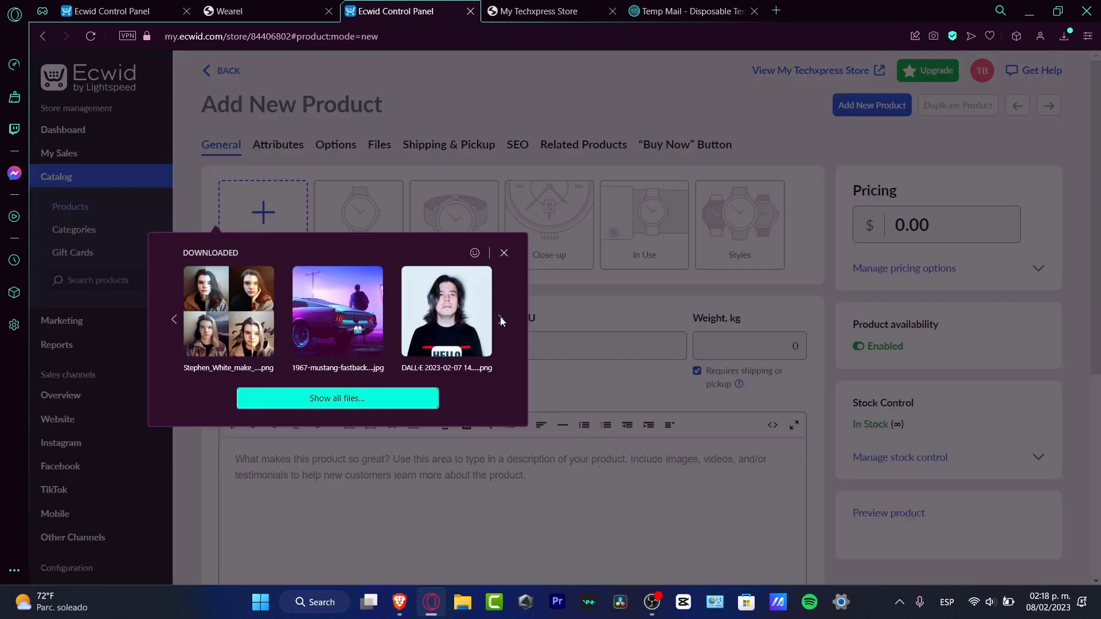
left_click(500, 318)
left_click(500, 319)
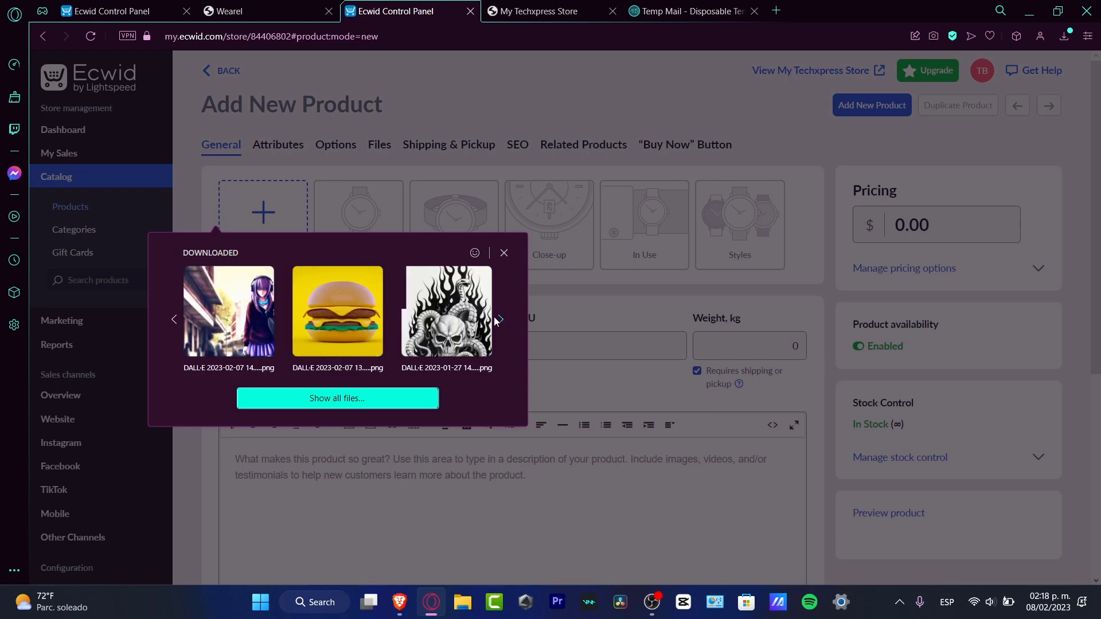
left_click(329, 330)
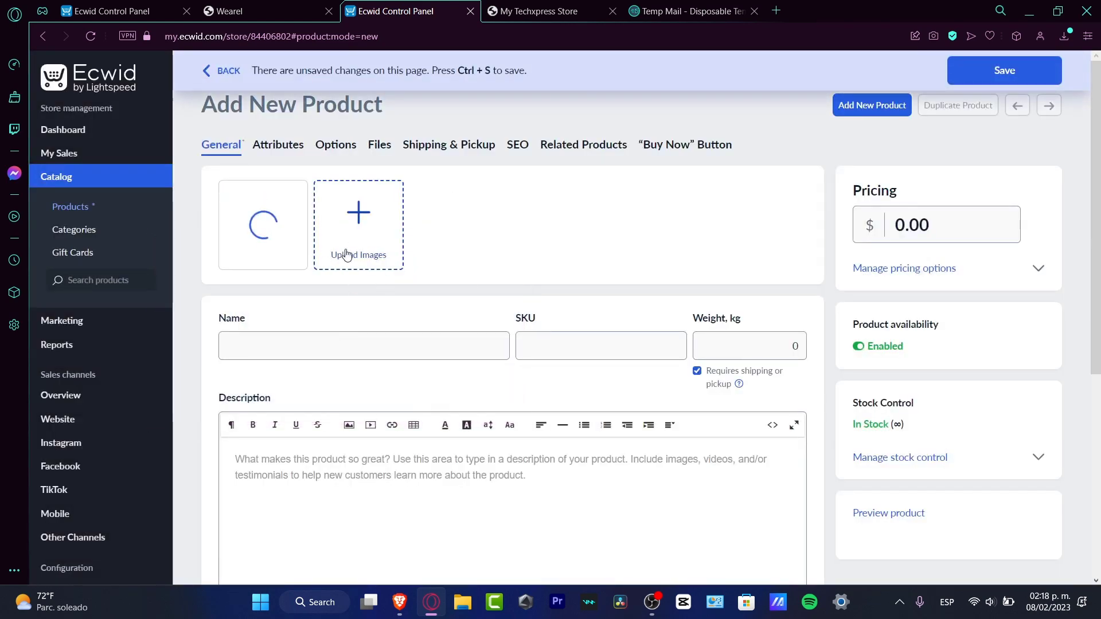
Name the new product "Cheese Burger AI Art".
left_click(344, 345)
type("Chs")
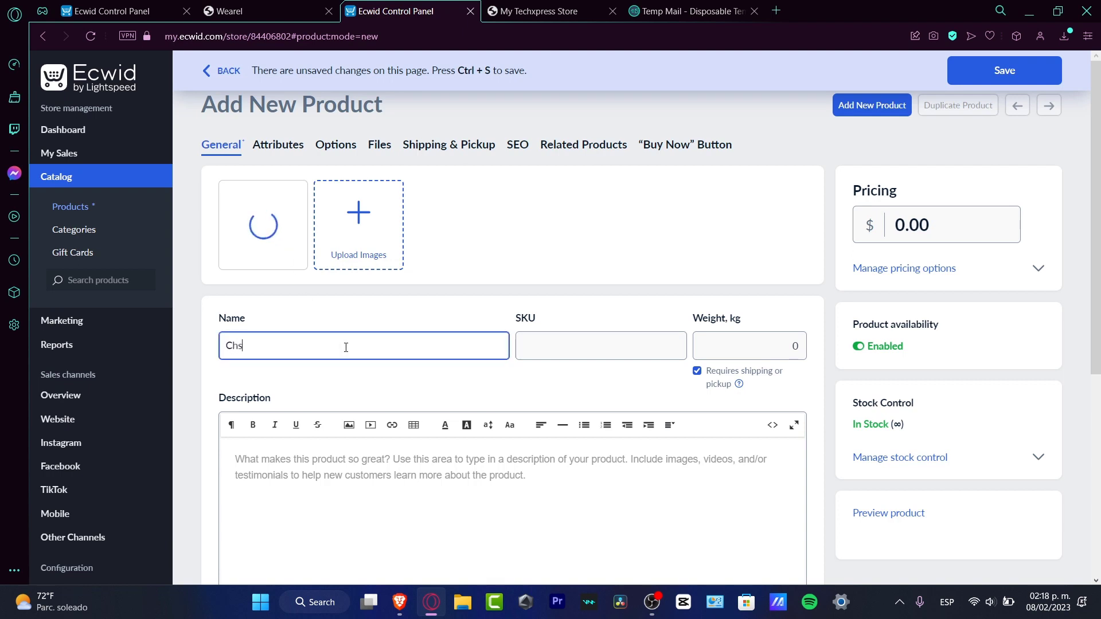
key("BackSpace")
type("eese Burger ")
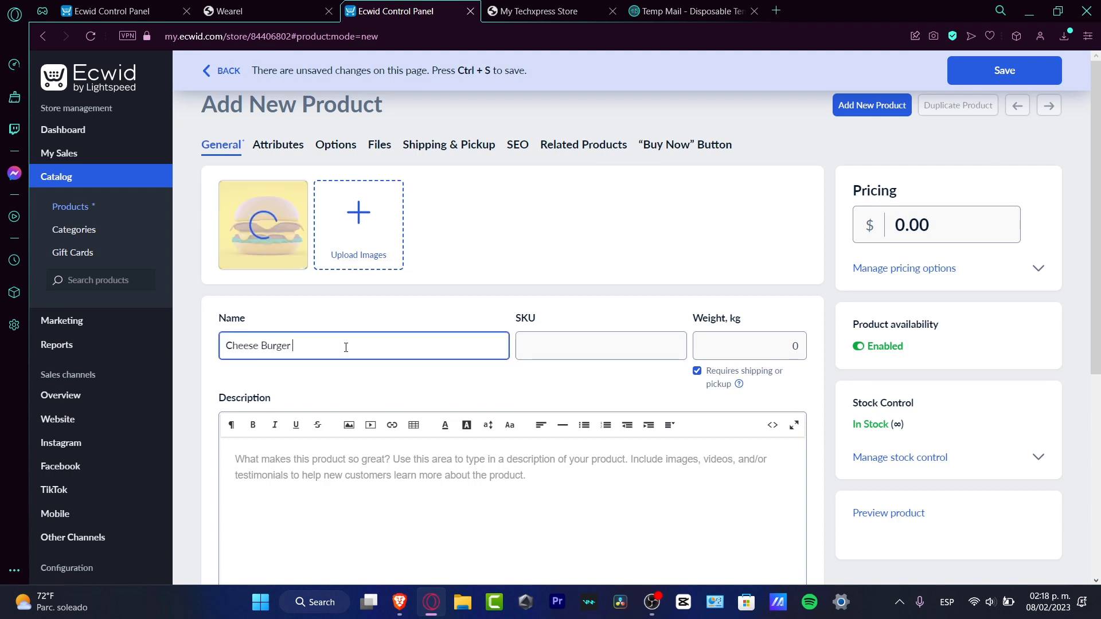
type("AI Art")
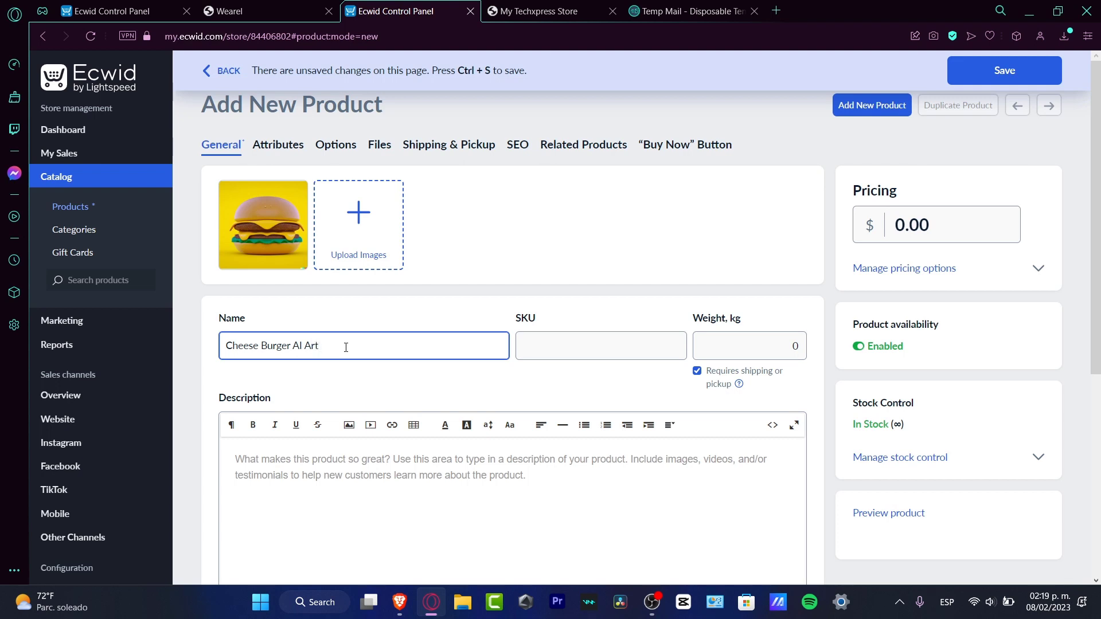
Set the product's SKU to 0001, its weight to 2 kg and its price to $4.
left_click(596, 340)
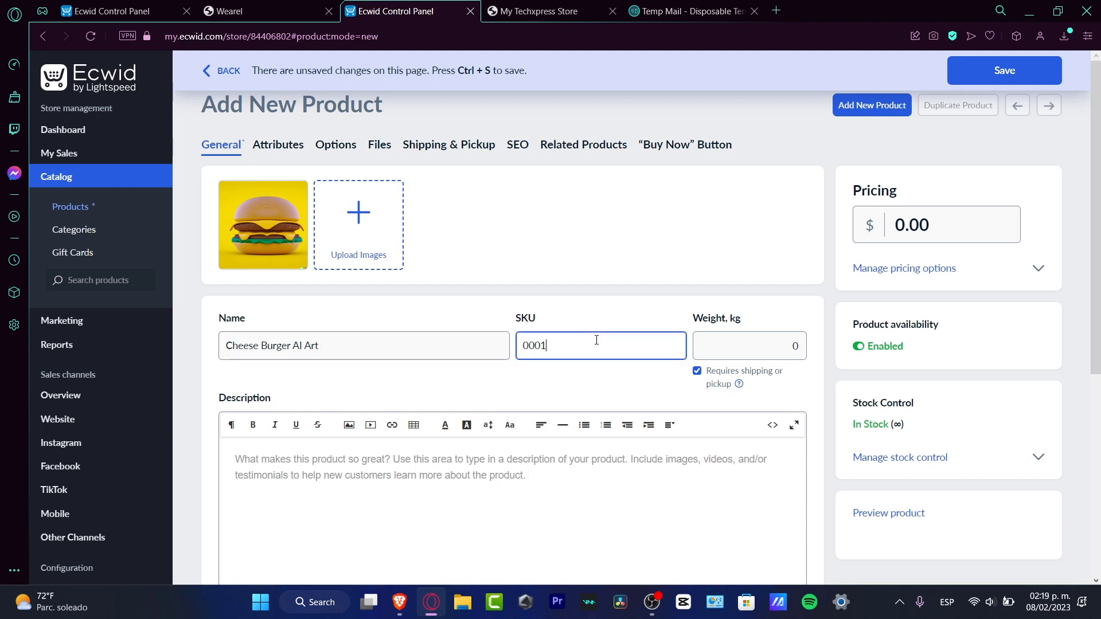
left_click(769, 340)
type("2")
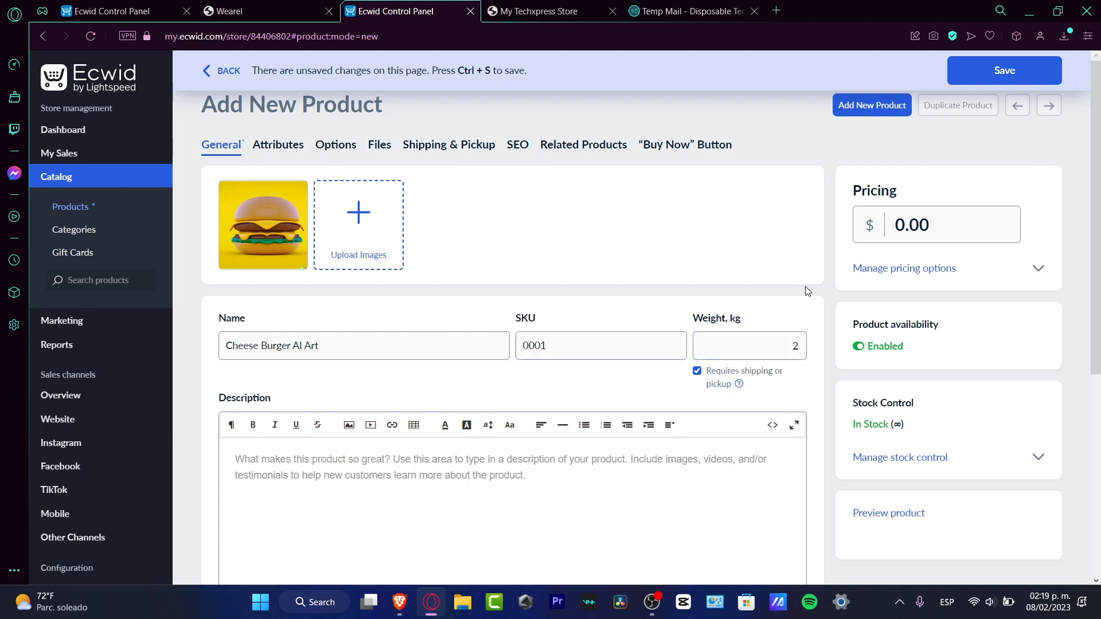
left_click(896, 228)
type("4")
left_click(931, 163)
Enter "whatever I wanted to." as the product description.
scroll(738, 514, "down", 1)
scroll(738, 514, "down", 4)
left_click(607, 299)
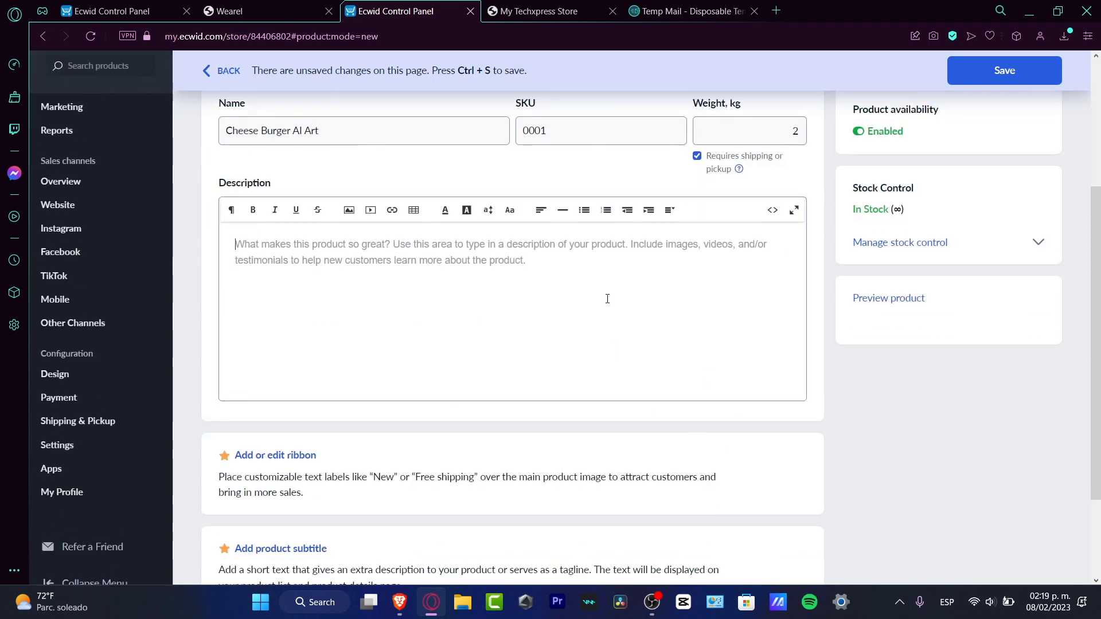
type("whatever I ")
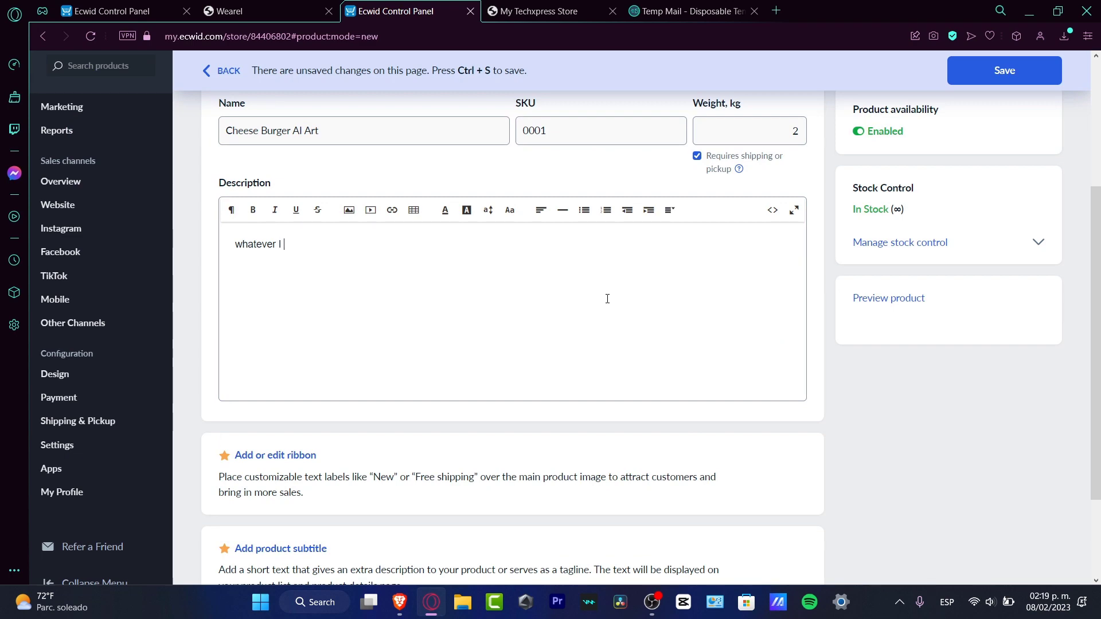
type("wanted to.")
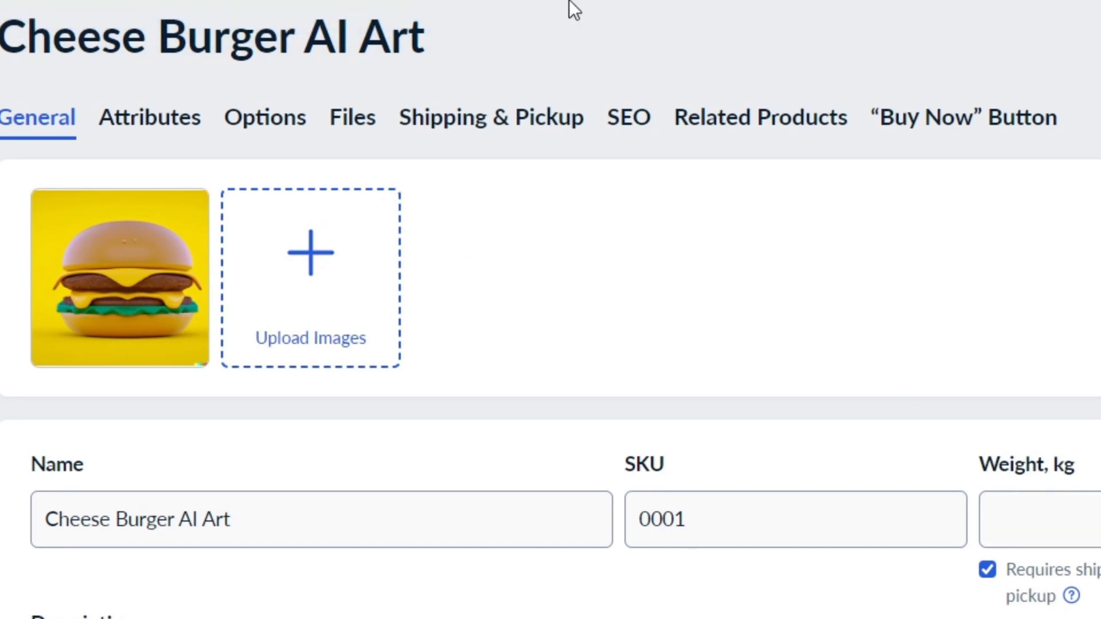
Examine the product's Attributes, Options, Files, Shipping & Pickup, SEO, Related Products and "Buy Now" Button settings.
left_click(159, 125)
left_click_drag(271, 122, 281, 123)
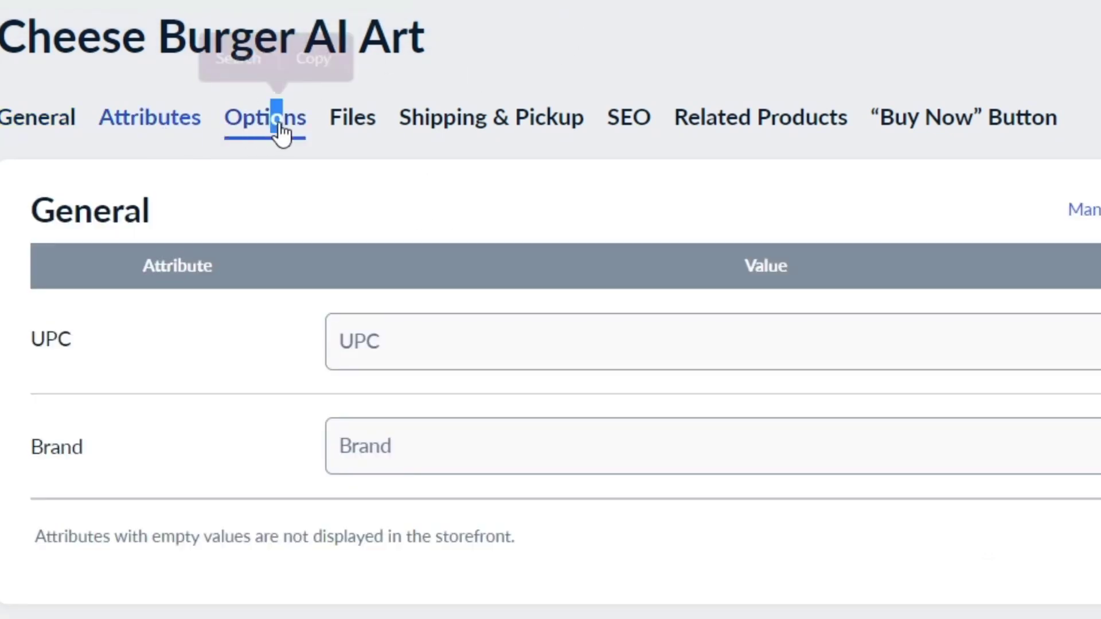
left_click(344, 132)
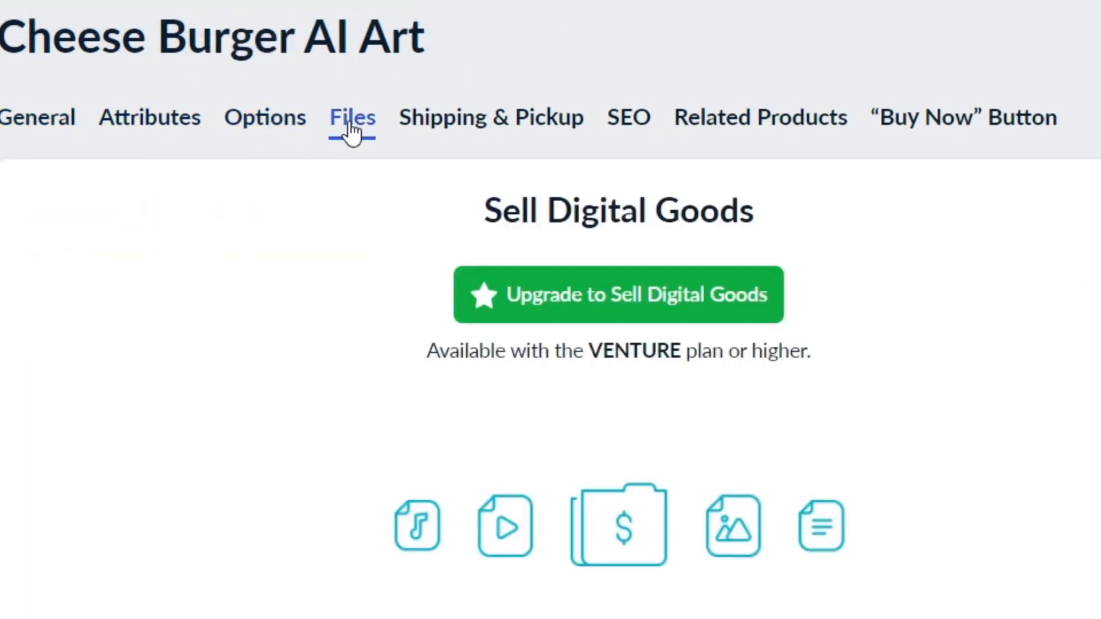
left_click(529, 124)
left_click(629, 120)
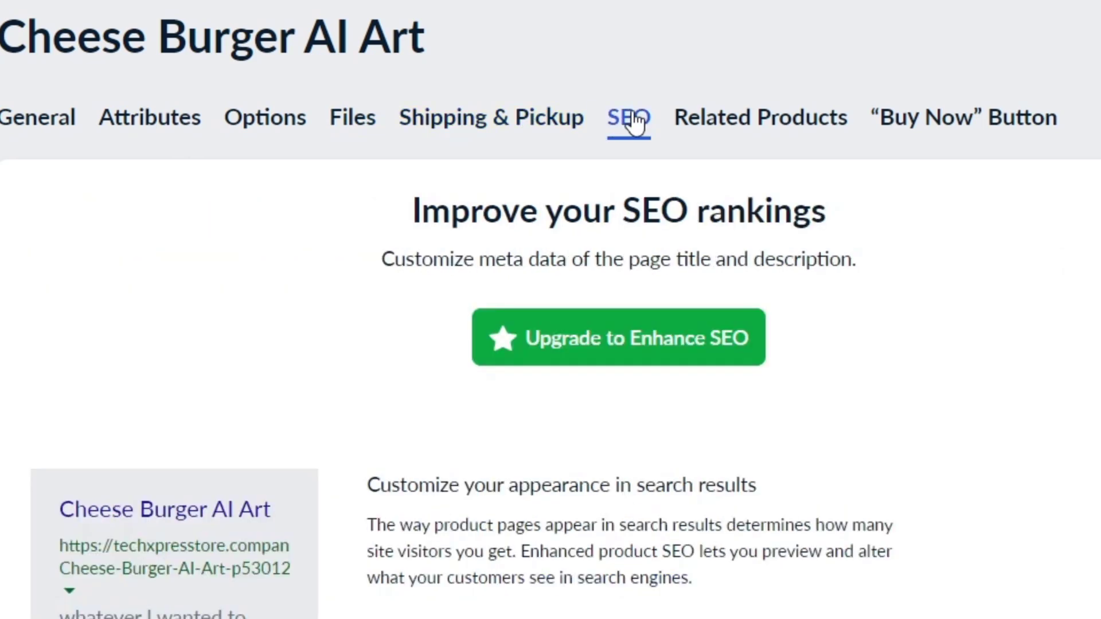
left_click(750, 126)
left_click(1009, 119)
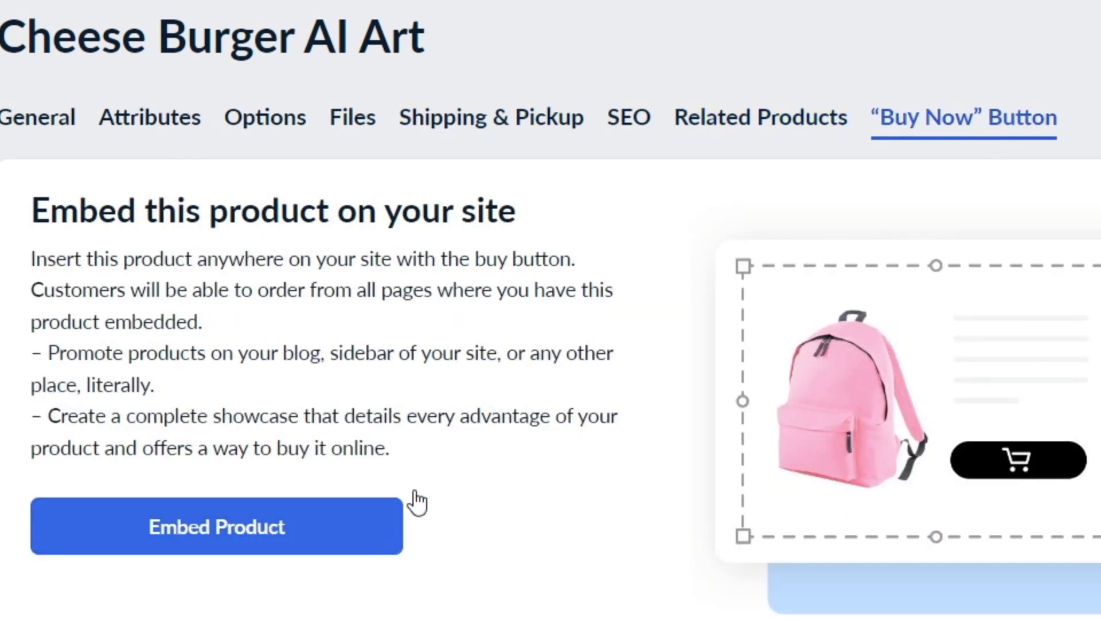
left_click_drag(146, 212, 516, 225)
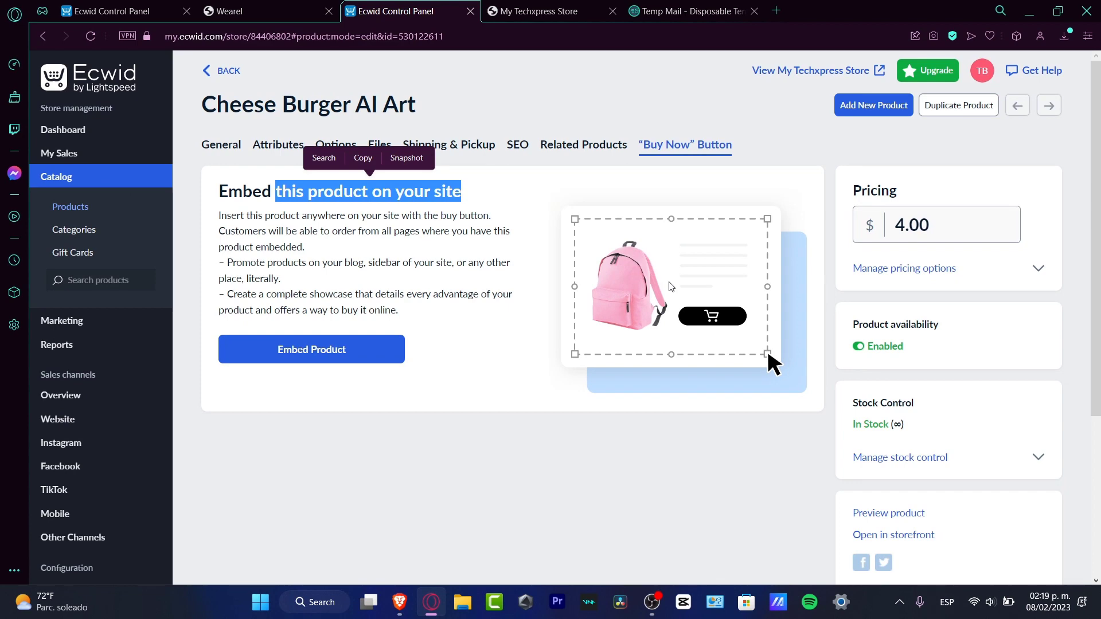
scroll(545, 272, "down", 4)
scroll(555, 275, "up", 4)
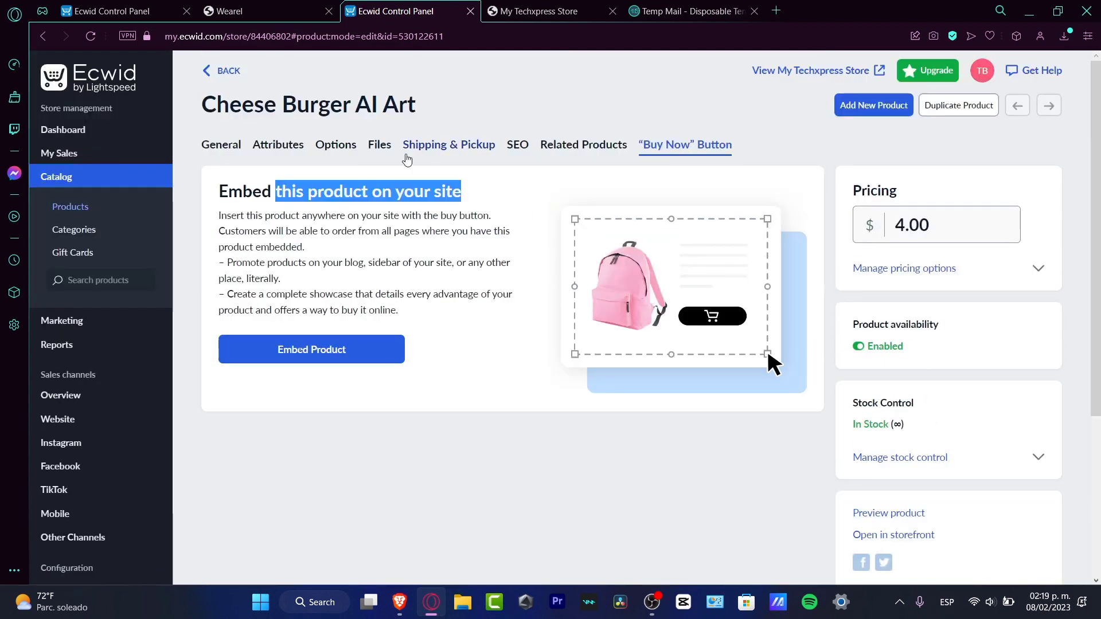
Set the shipping rates of the "Cheese Burger AI Art" product to Free shipping.
left_click(449, 144)
scroll(618, 308, "down", 4)
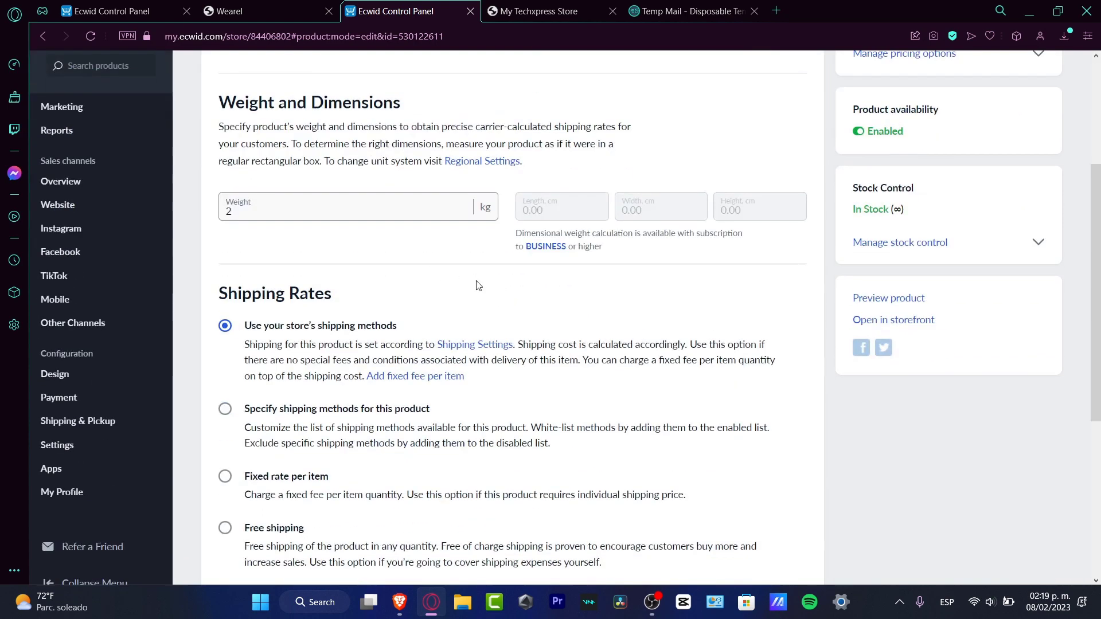
scroll(515, 294, "down", 4)
left_click_drag(369, 87, 227, 80)
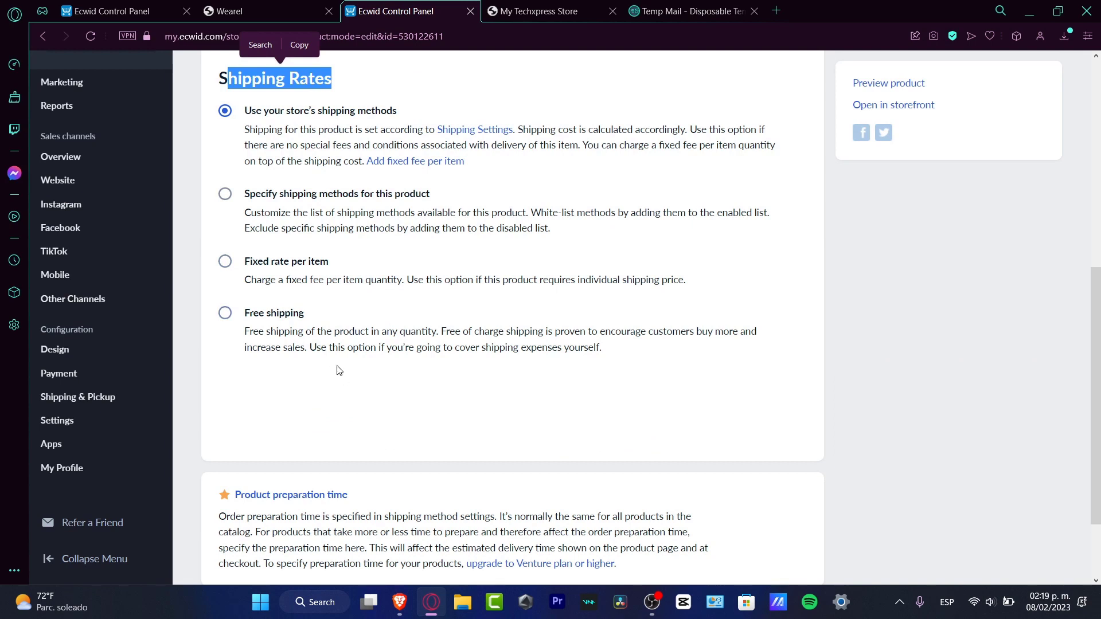
left_click(313, 337)
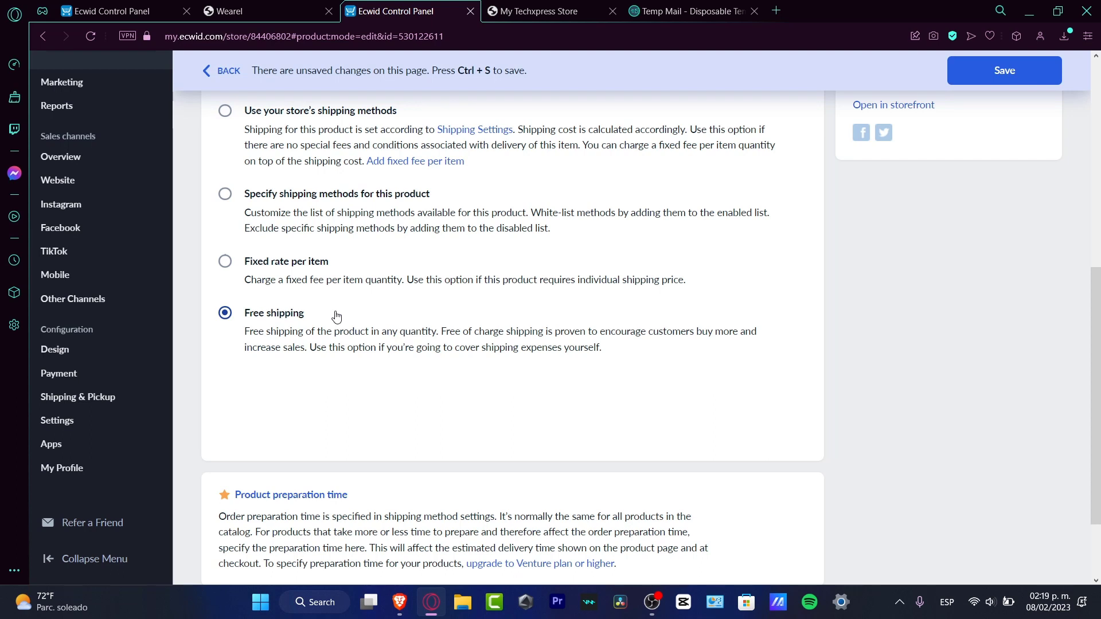
Check the product's price in its General details and save the product changes.
scroll(336, 317, "up", 9)
left_click(221, 145)
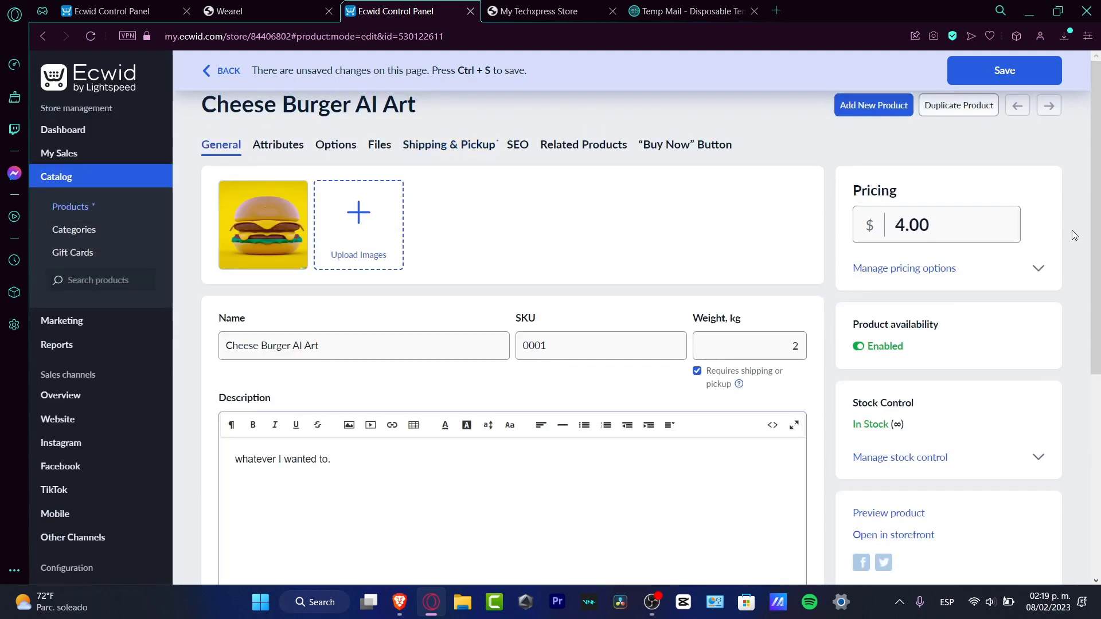
left_click(946, 228)
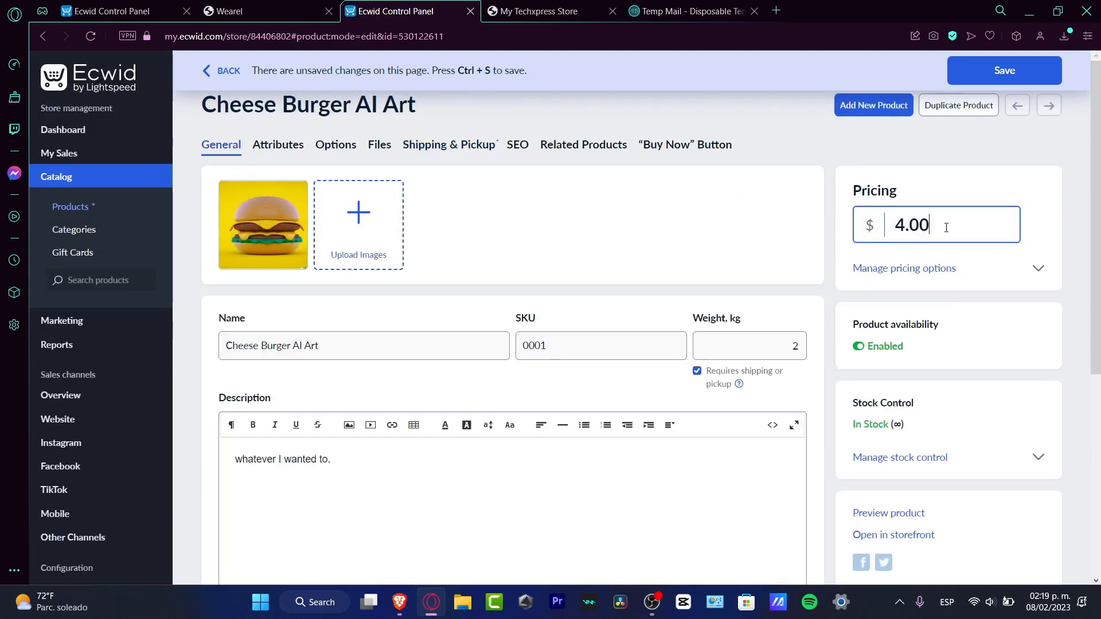
left_click_drag(945, 228, 890, 227)
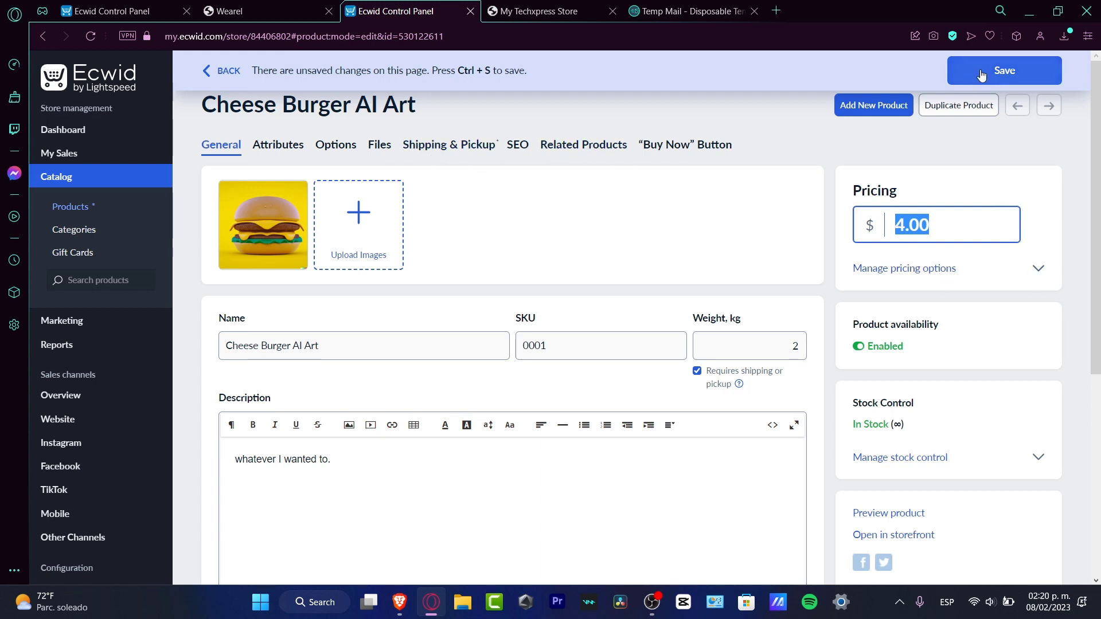
left_click(1006, 70)
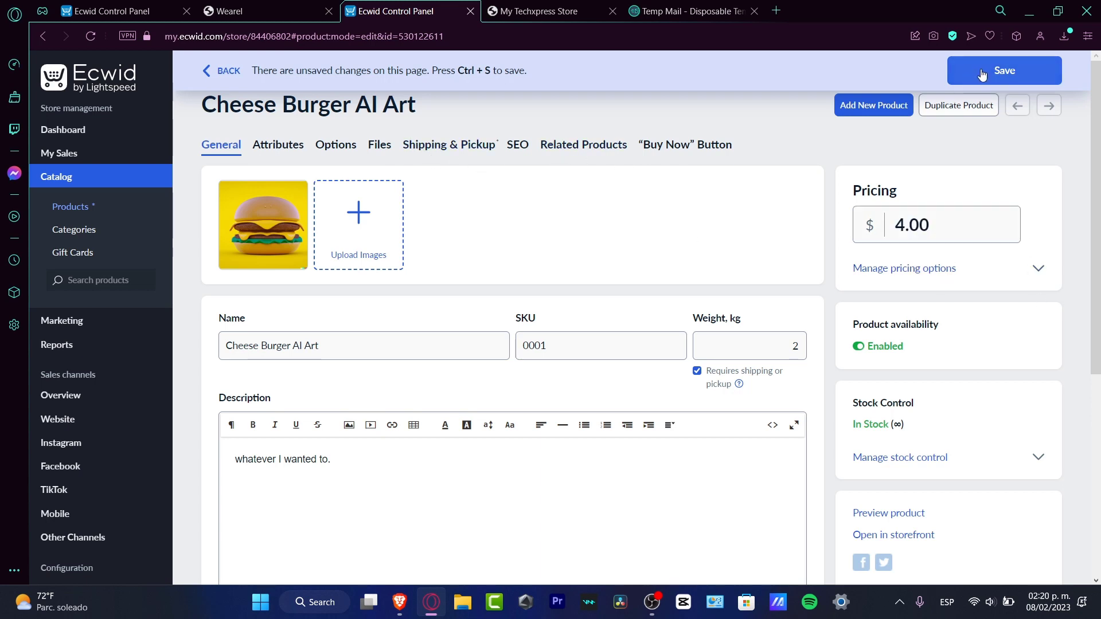
Check the new product in the catalog's product list and on the live Techxpress storefront.
left_click(94, 210)
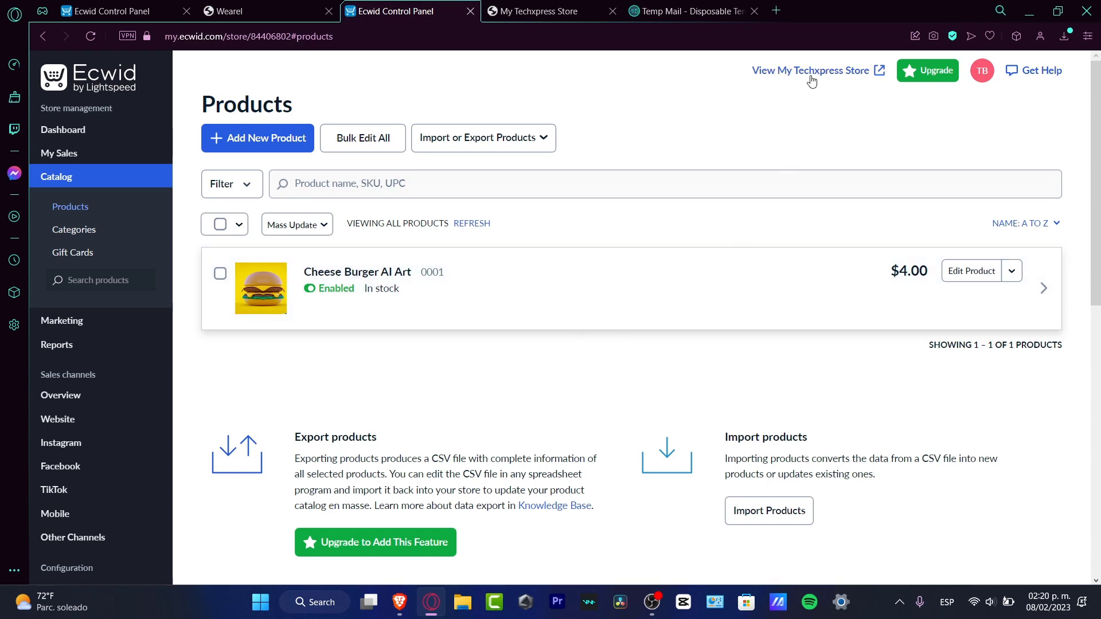
left_click(815, 71)
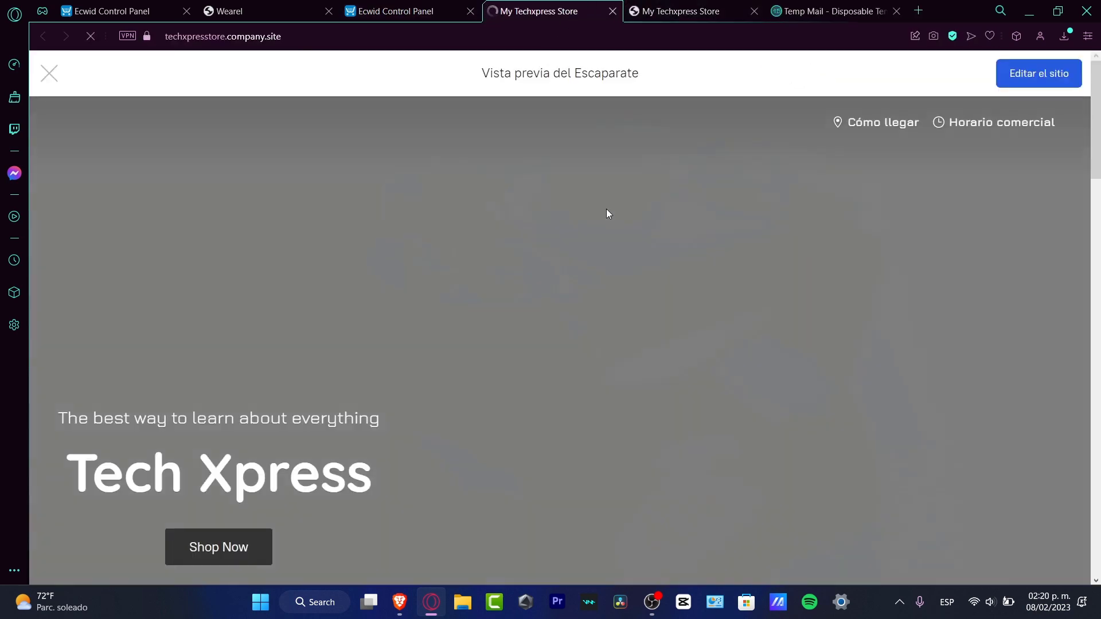
scroll(676, 190, "down", 8)
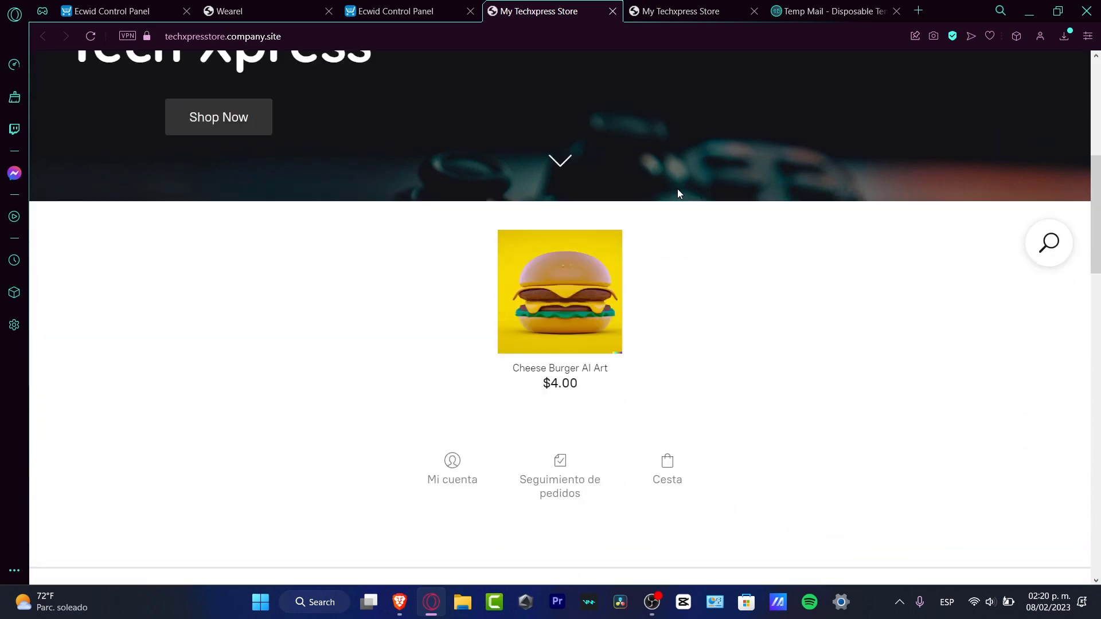
scroll(678, 193, "down", 2)
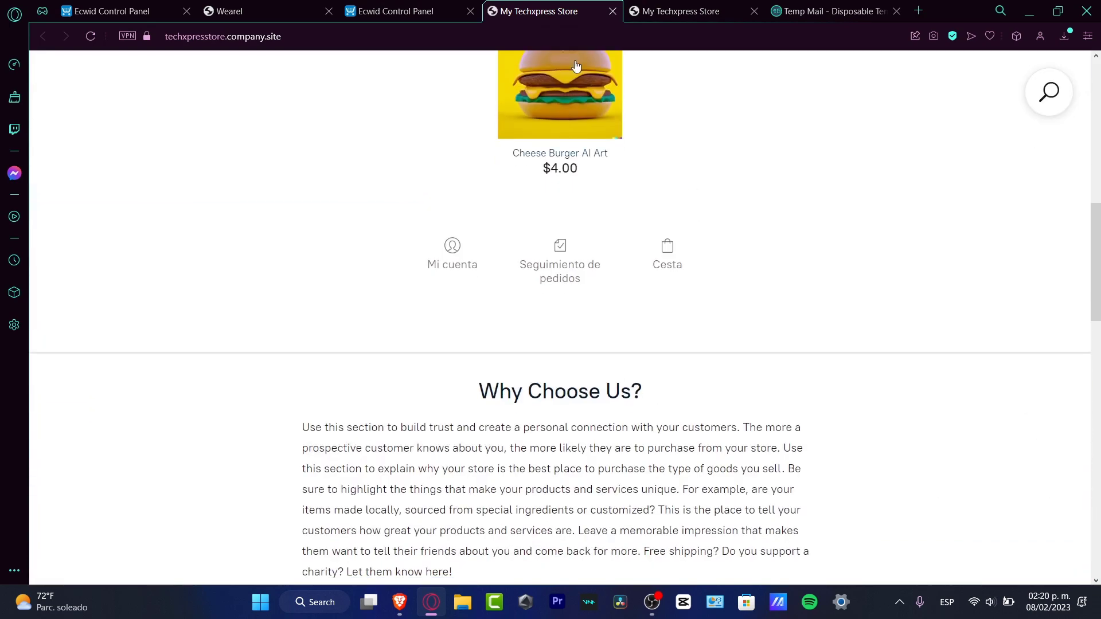
scroll(668, 144, "up", 3)
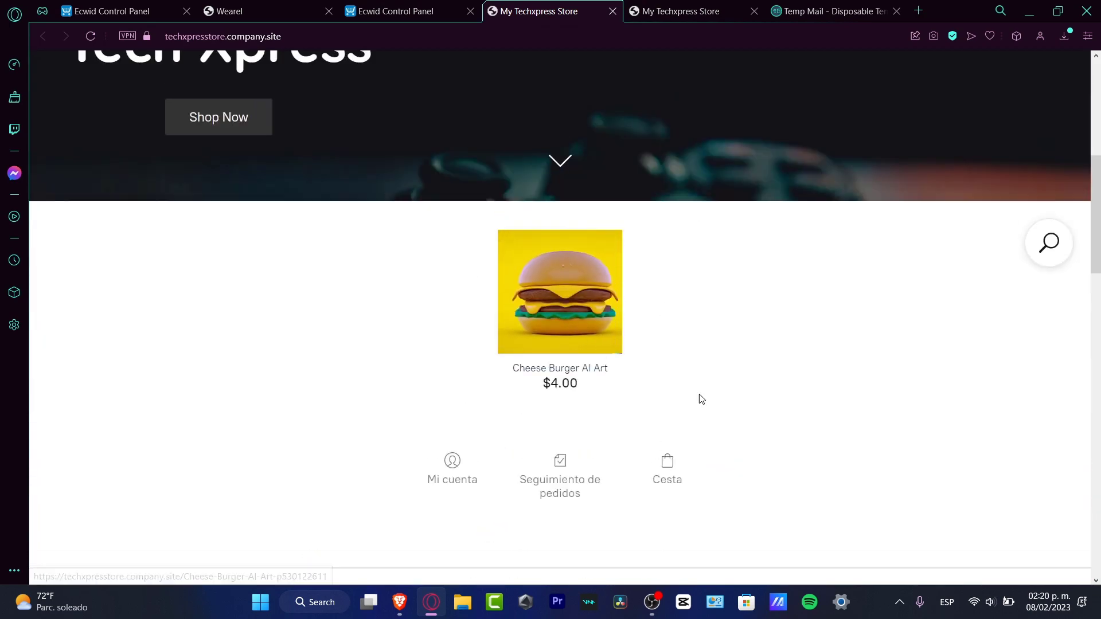
Open the regional settings from the dashboard's to-do list and examine the currency, language, date and time, and weight and size options.
left_click(390, 12)
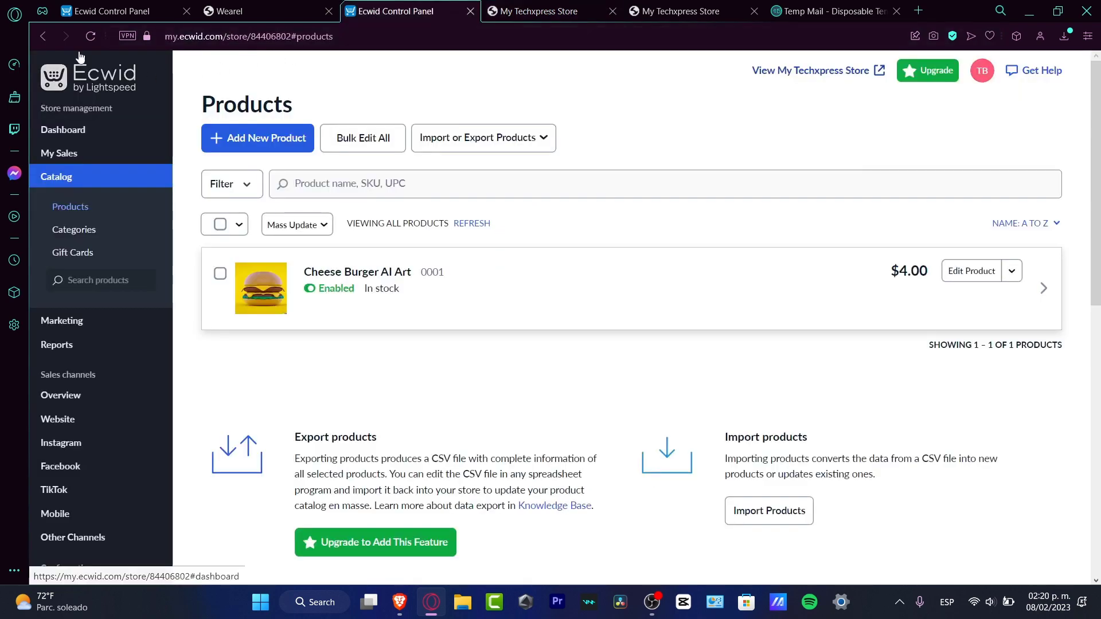
left_click(78, 133)
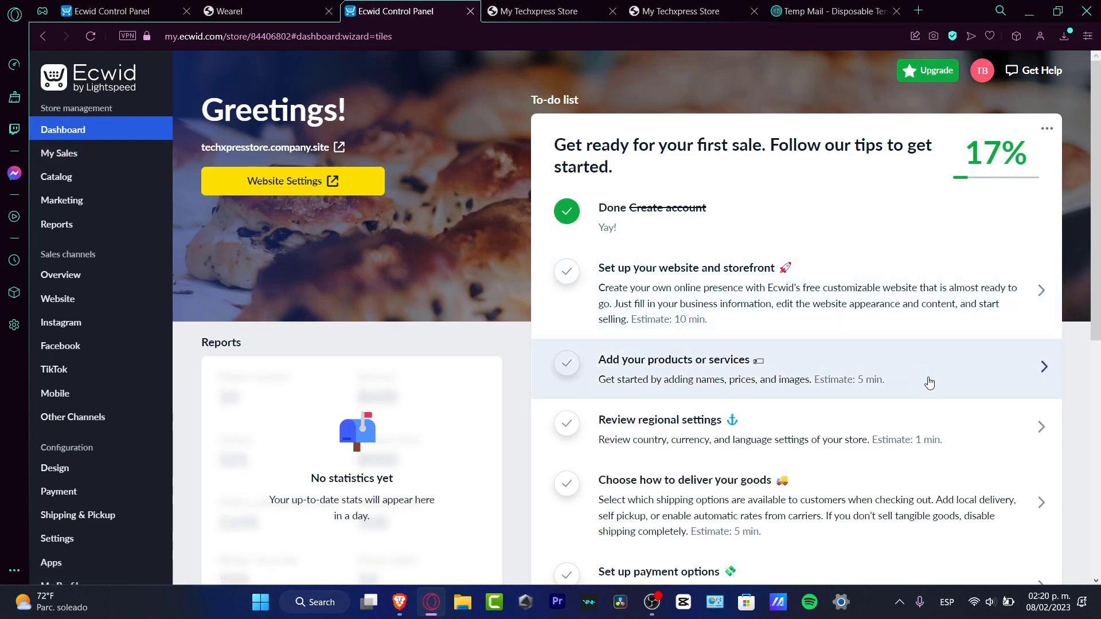
left_click(848, 432)
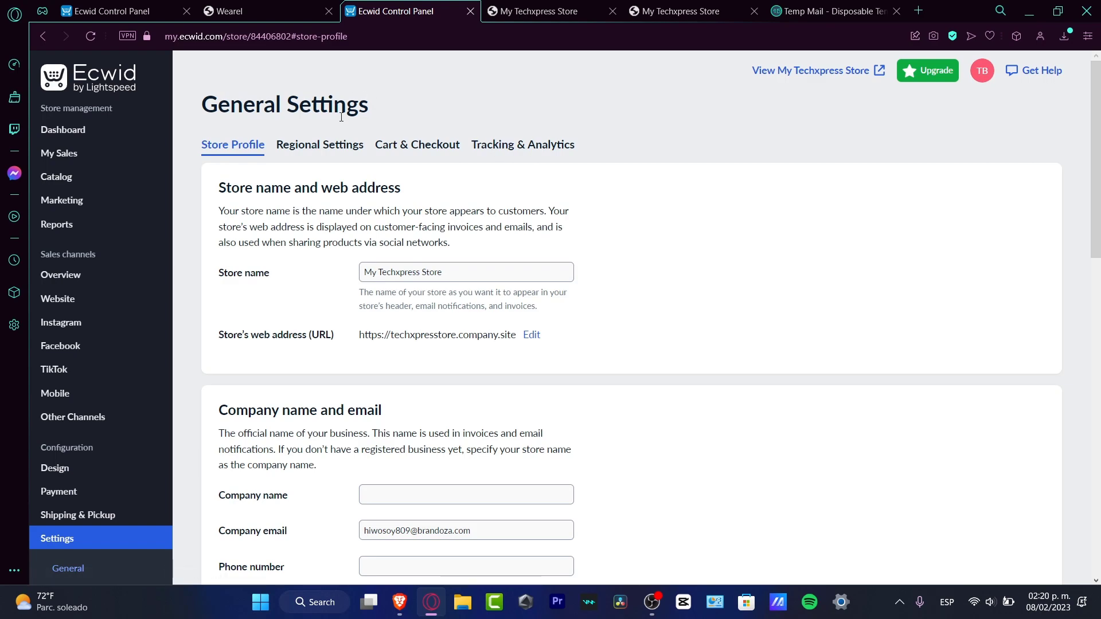
left_click(333, 145)
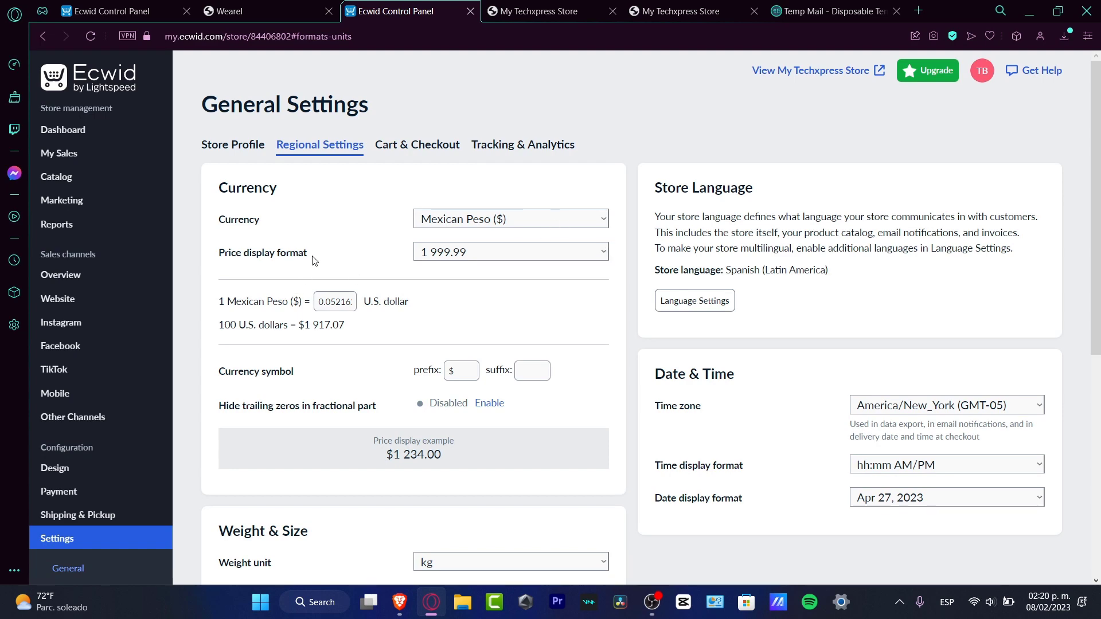
scroll(528, 319, "down", 3)
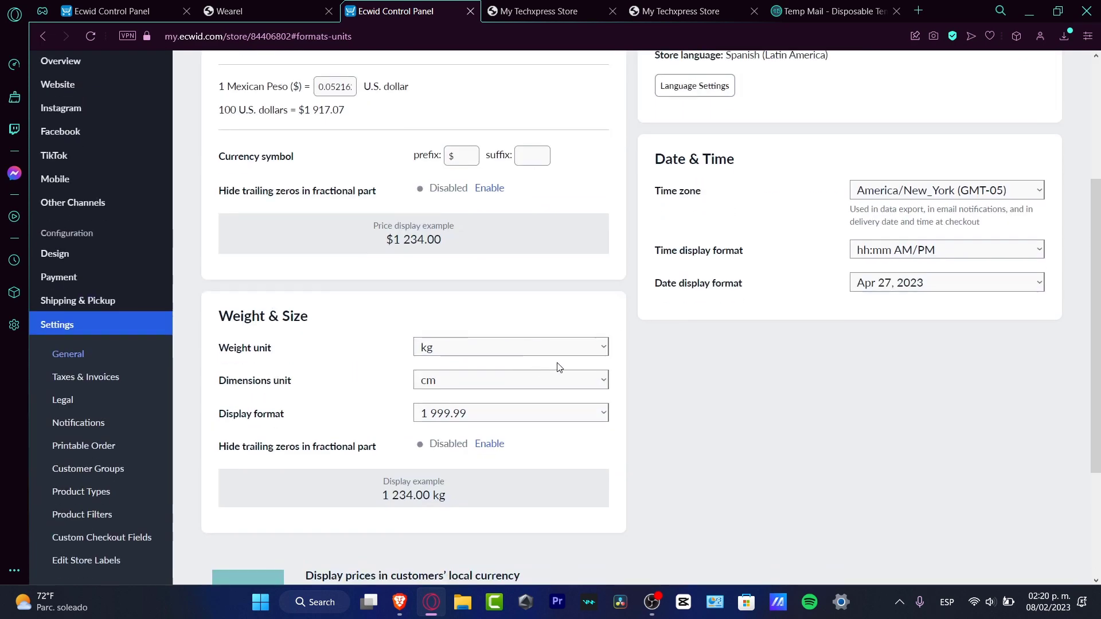
scroll(927, 338, "up", 3)
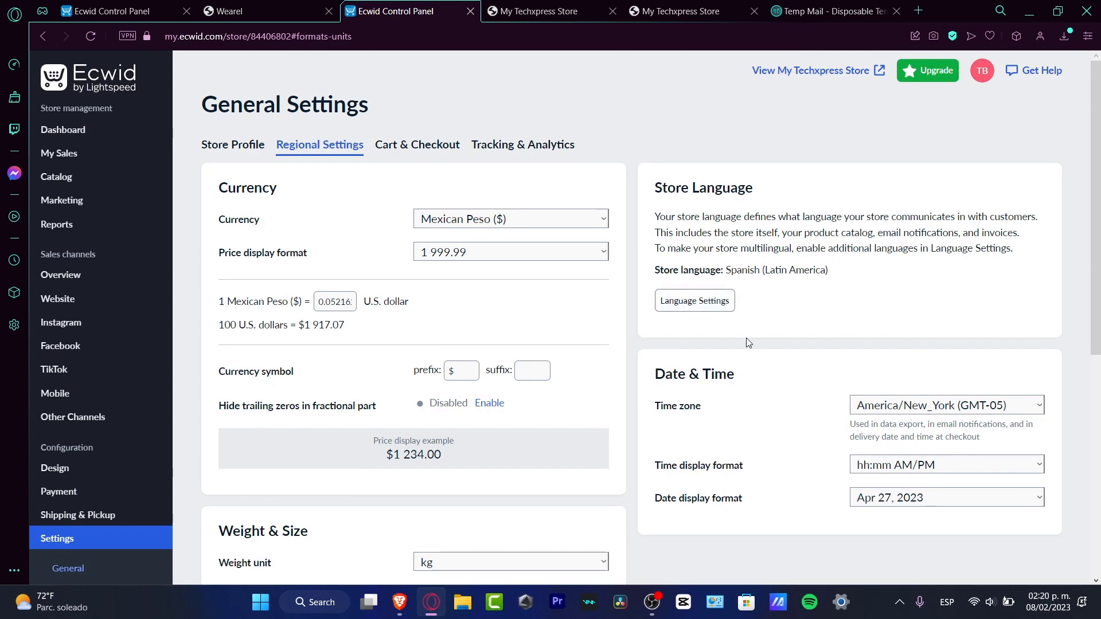
scroll(763, 355, "down", 6)
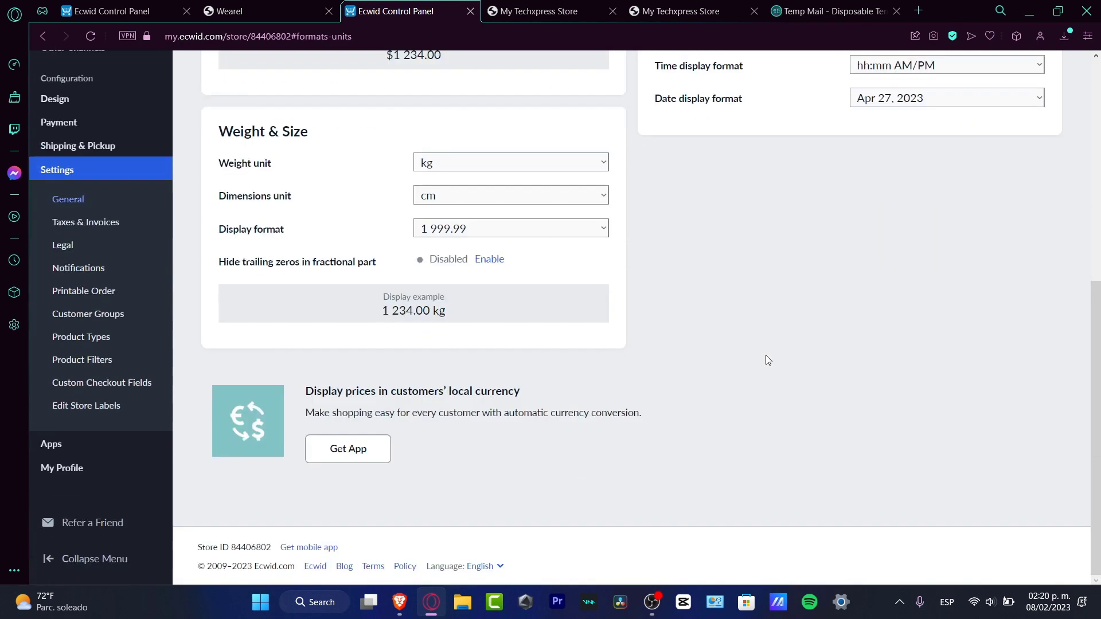
scroll(768, 359, "up", 6)
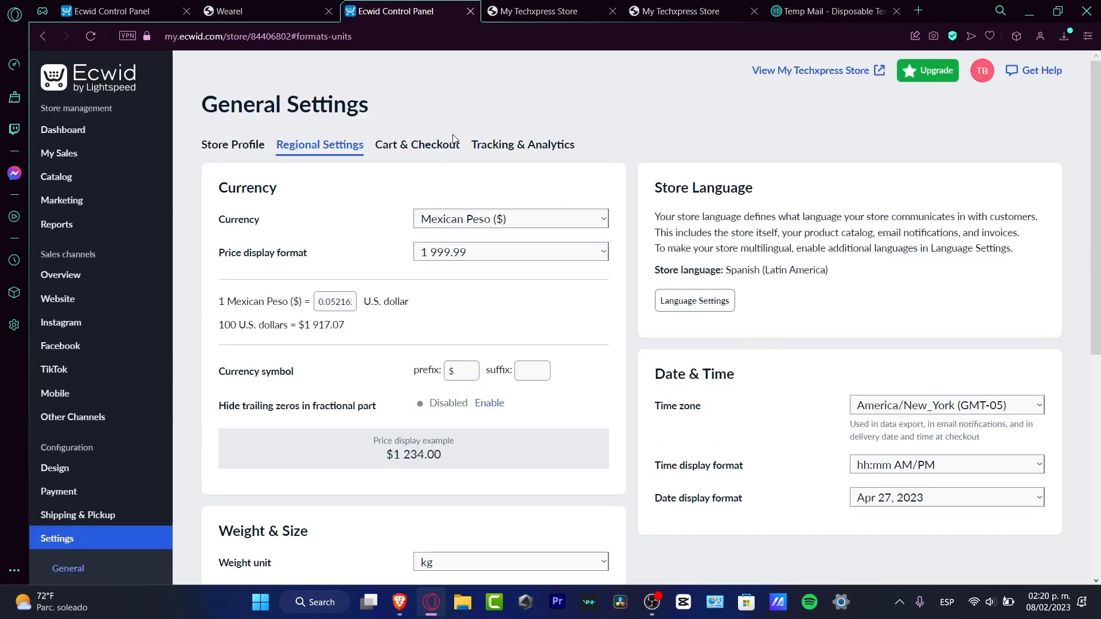
In the Cart & Checkout settings, enable asking for billing address, ZIP/postal code and company name, and opening the bag when "Add to bag" is clicked.
left_click(440, 147)
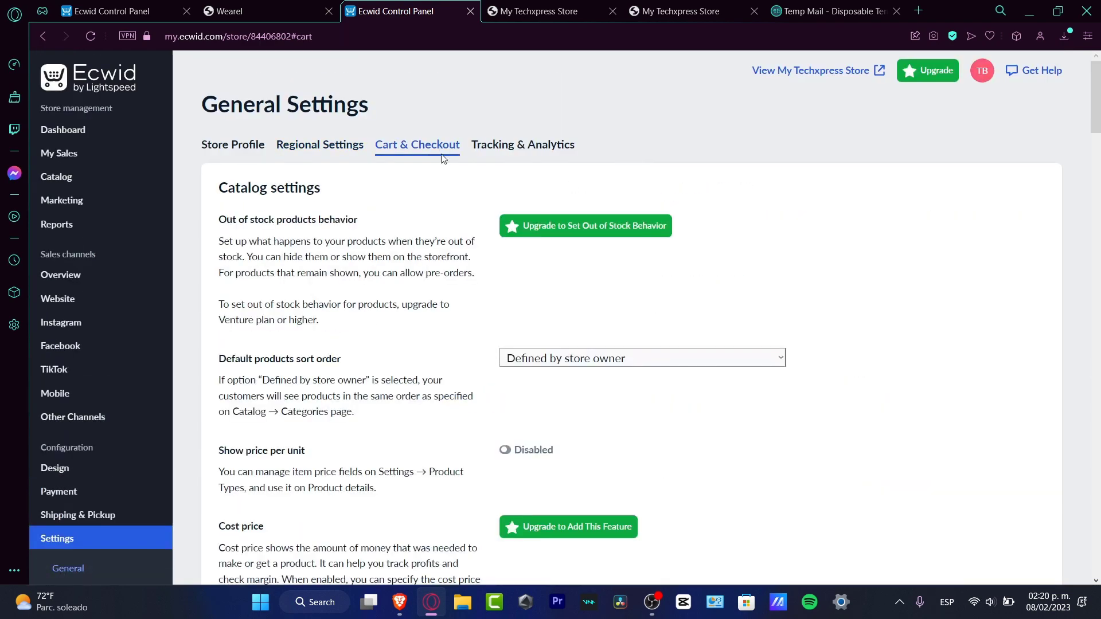
scroll(614, 361, "down", 10)
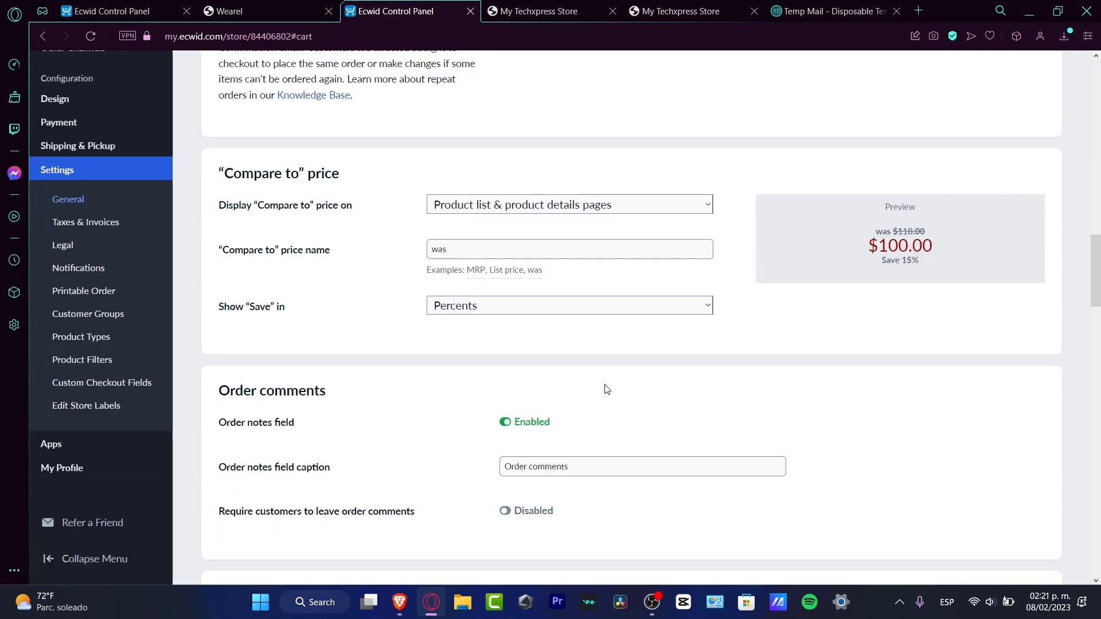
scroll(605, 388, "up", 7)
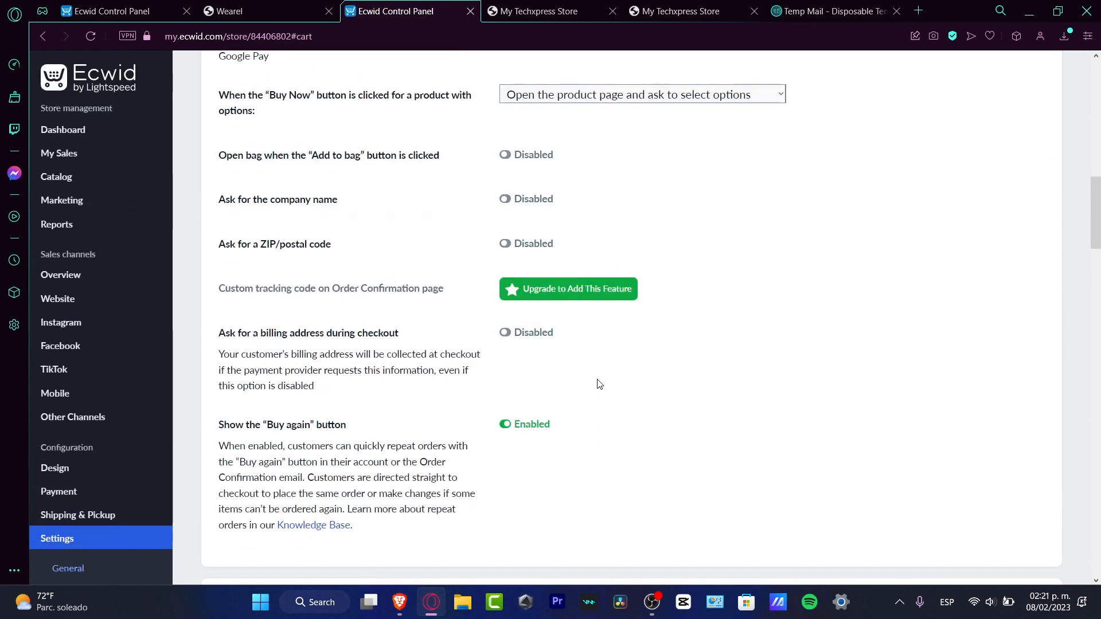
left_click_drag(279, 335, 400, 334)
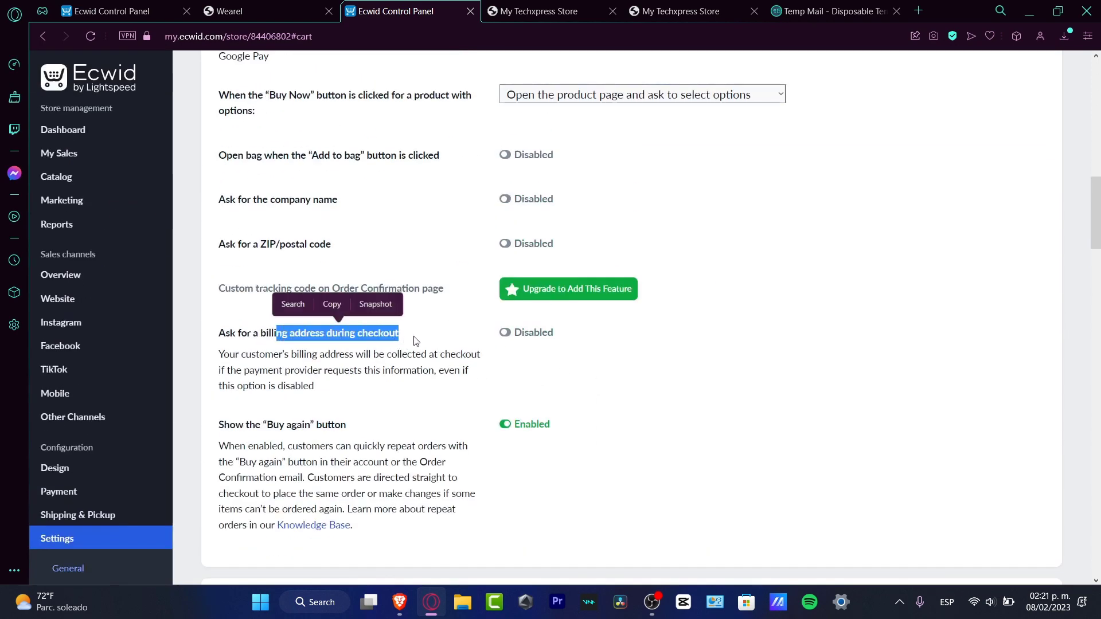
left_click(510, 340)
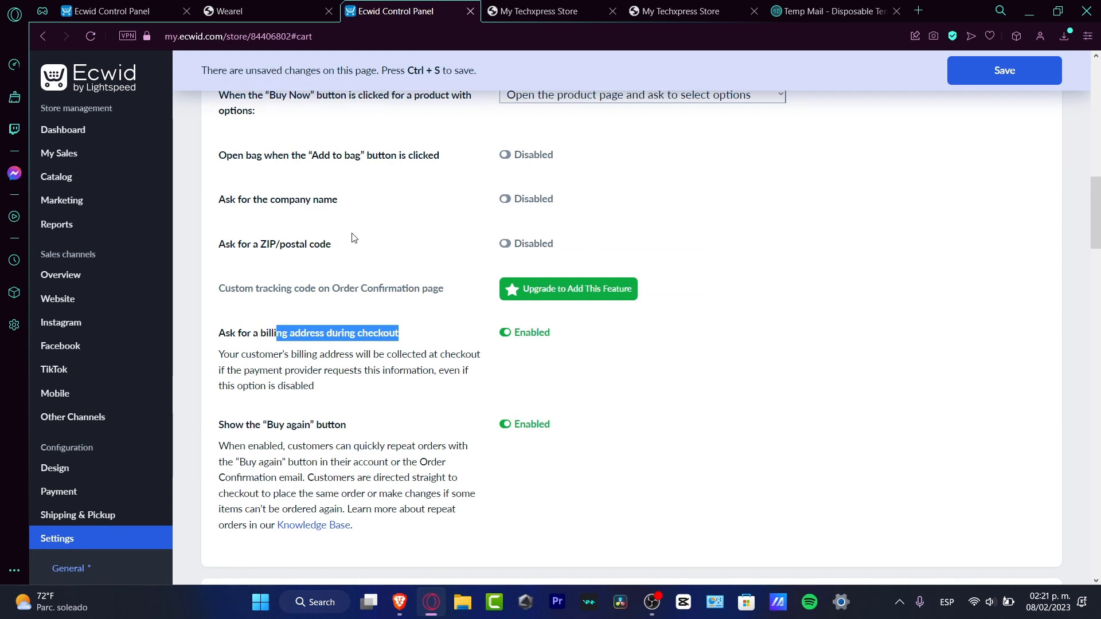
left_click_drag(219, 244, 308, 245)
left_click(422, 232)
left_click(508, 245)
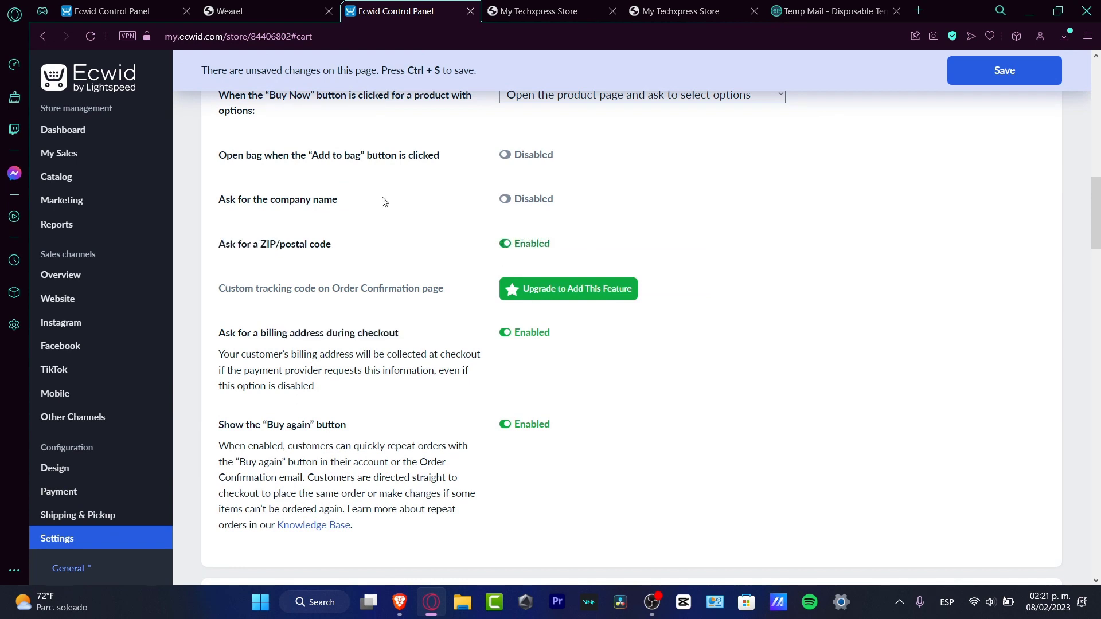
left_click(532, 198)
left_click(505, 155)
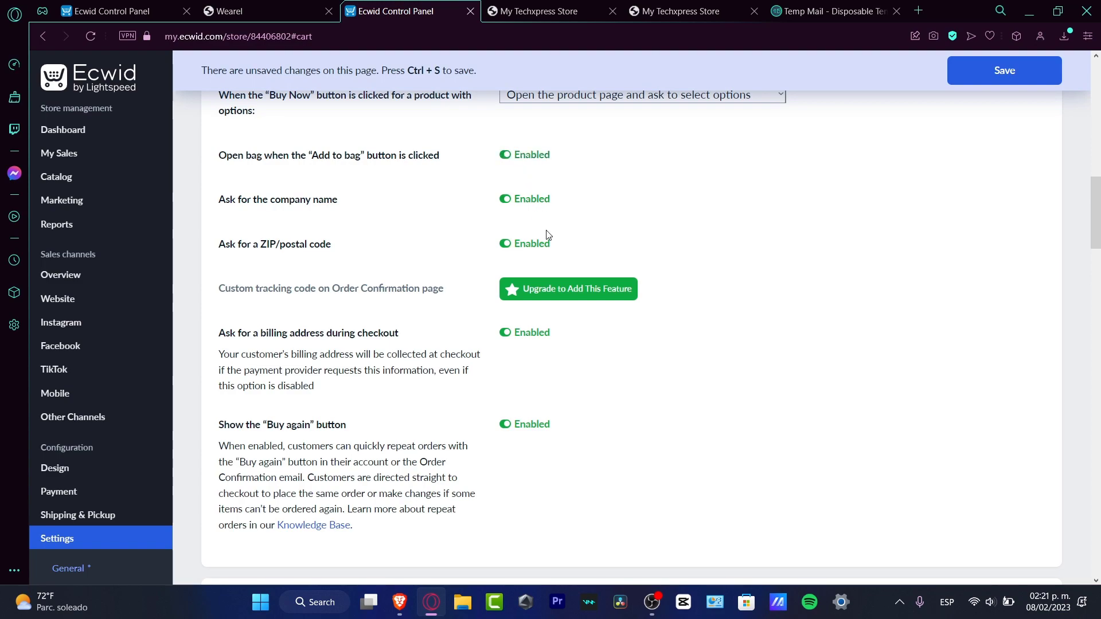
Look over the remaining Cart & Checkout settings and leave them for the Design settings.
scroll(548, 235, "down", 15)
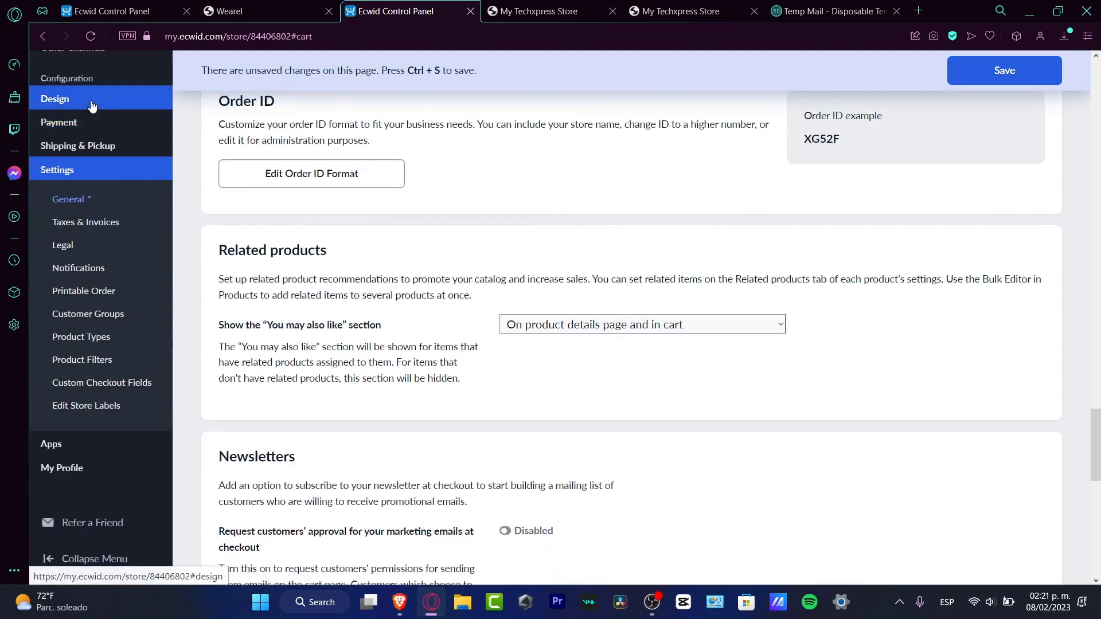
left_click(92, 103)
left_click(503, 383)
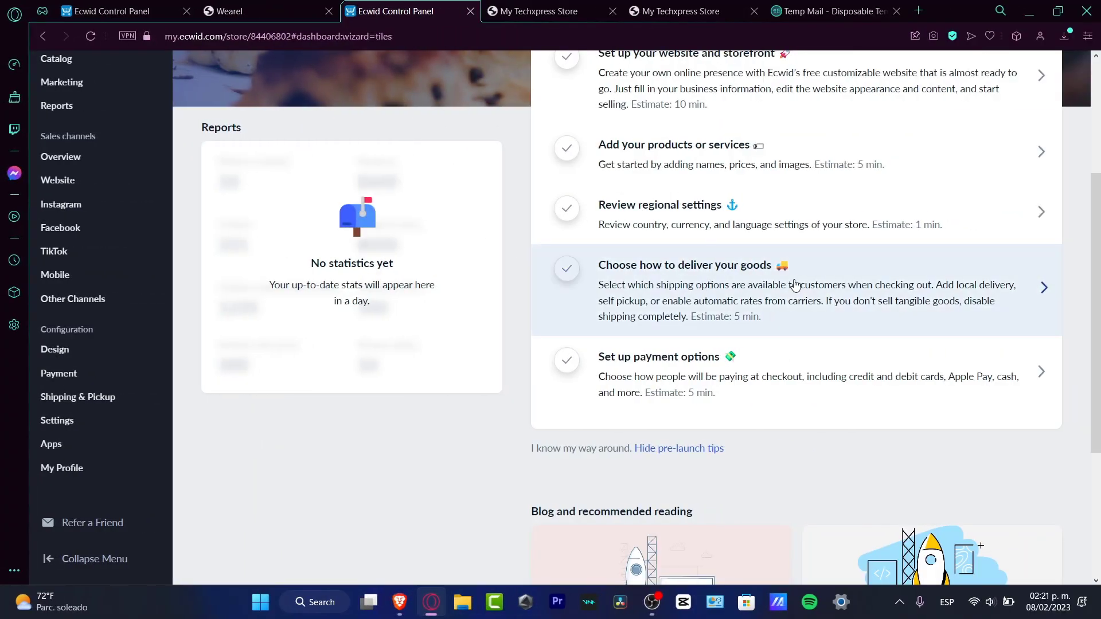
Open the delivery settings from the dashboard's to-do list and examine the setup options for new shipping and local delivery methods.
left_click(802, 326)
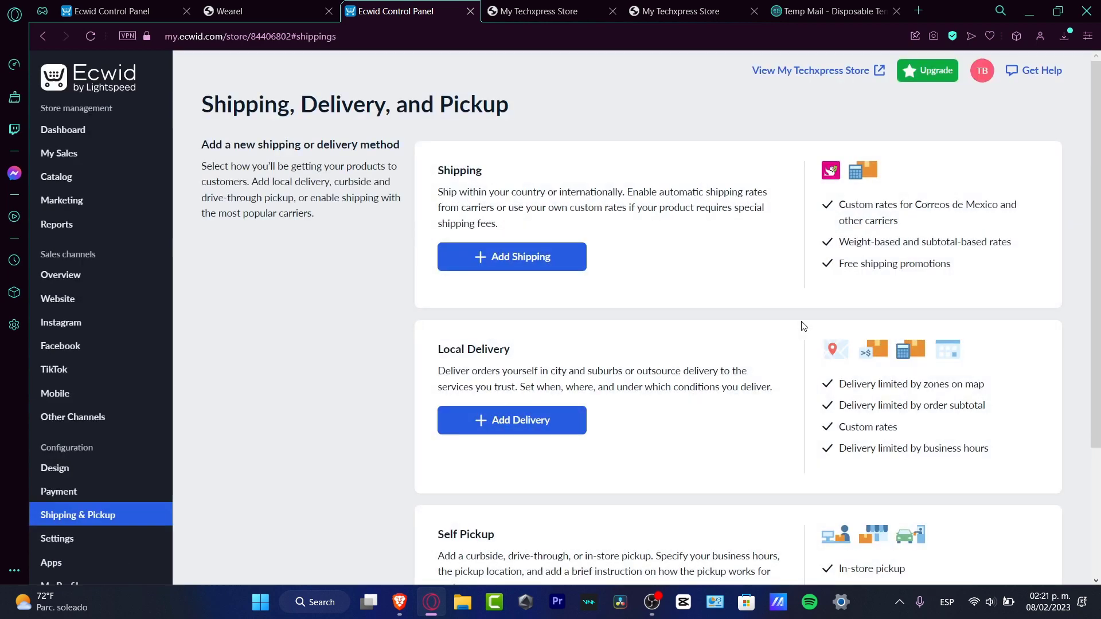
left_click(509, 257)
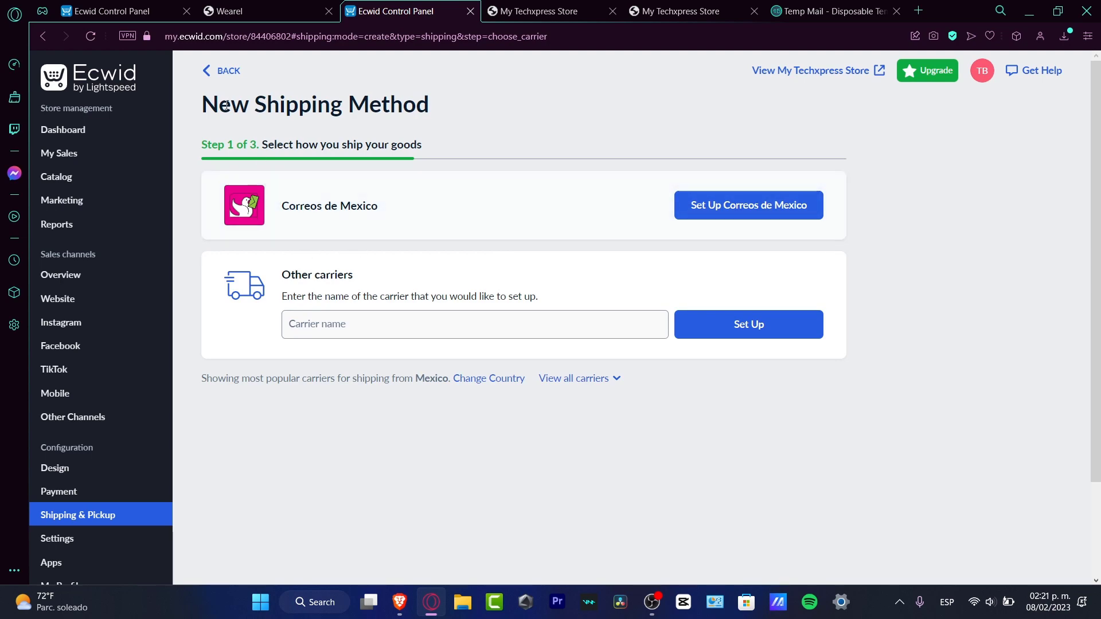
left_click(214, 69)
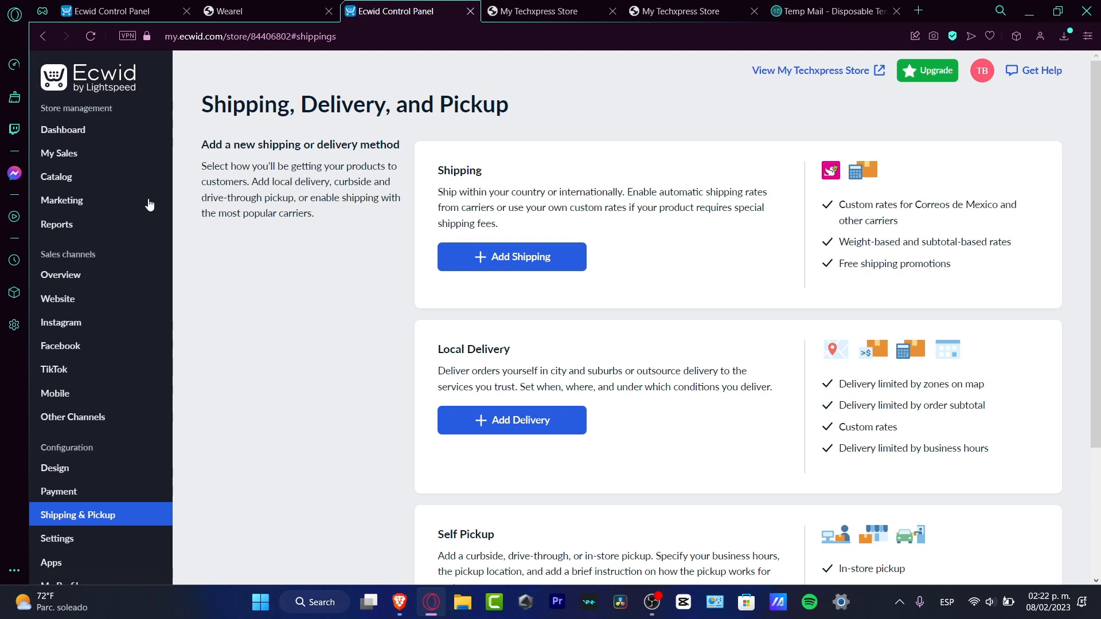
left_click(523, 421)
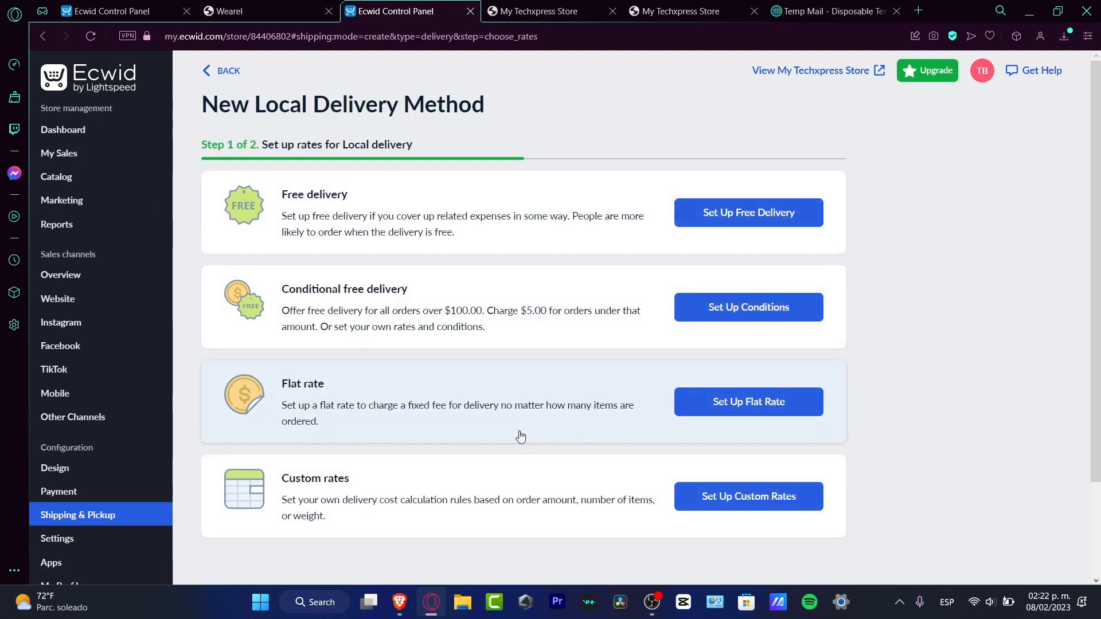
left_click(223, 70)
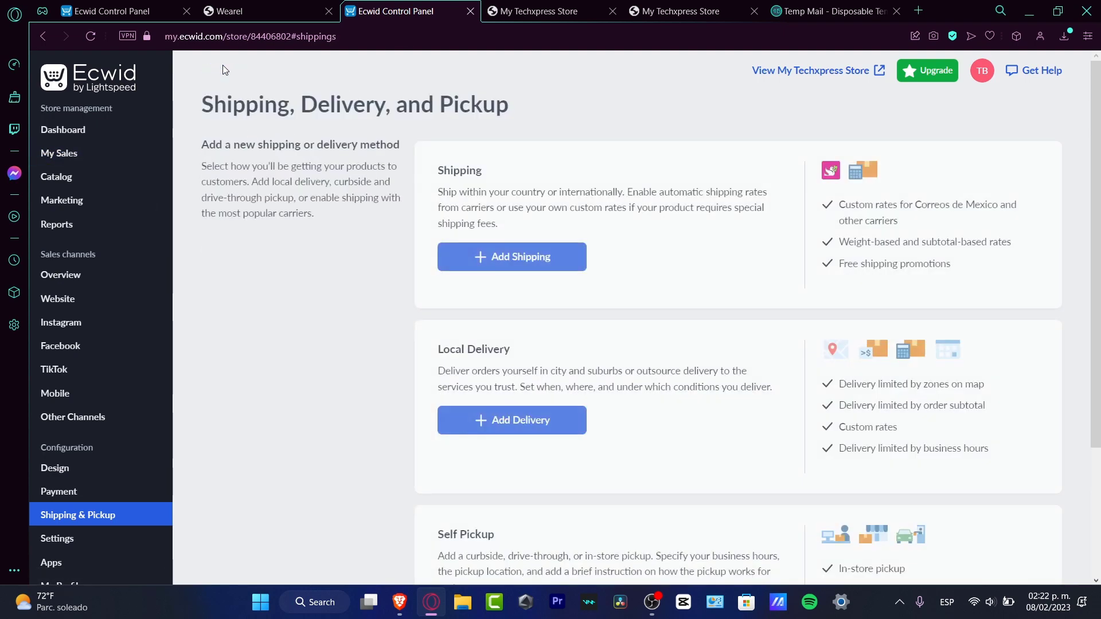
Open the payment settings from the dashboard's to-do list, disable the Pay by cash method and enable PayPal.
left_click(98, 127)
scroll(492, 157, "down", 7)
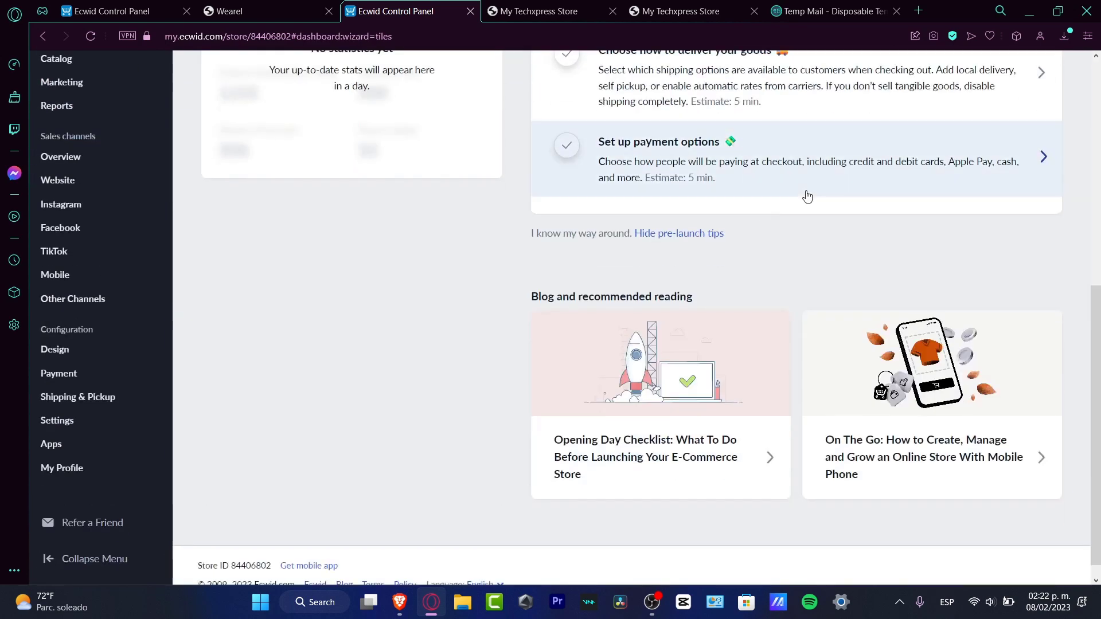
scroll(884, 189, "down", 1)
scroll(885, 190, "up", 1)
scroll(884, 190, "up", 5)
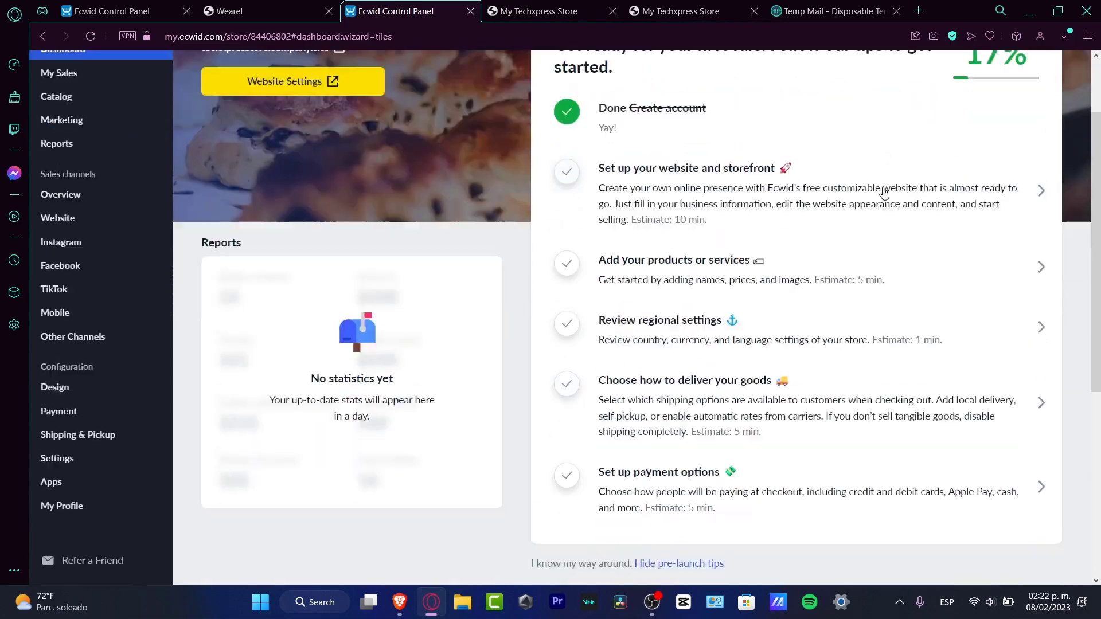
scroll(884, 191, "down", 2)
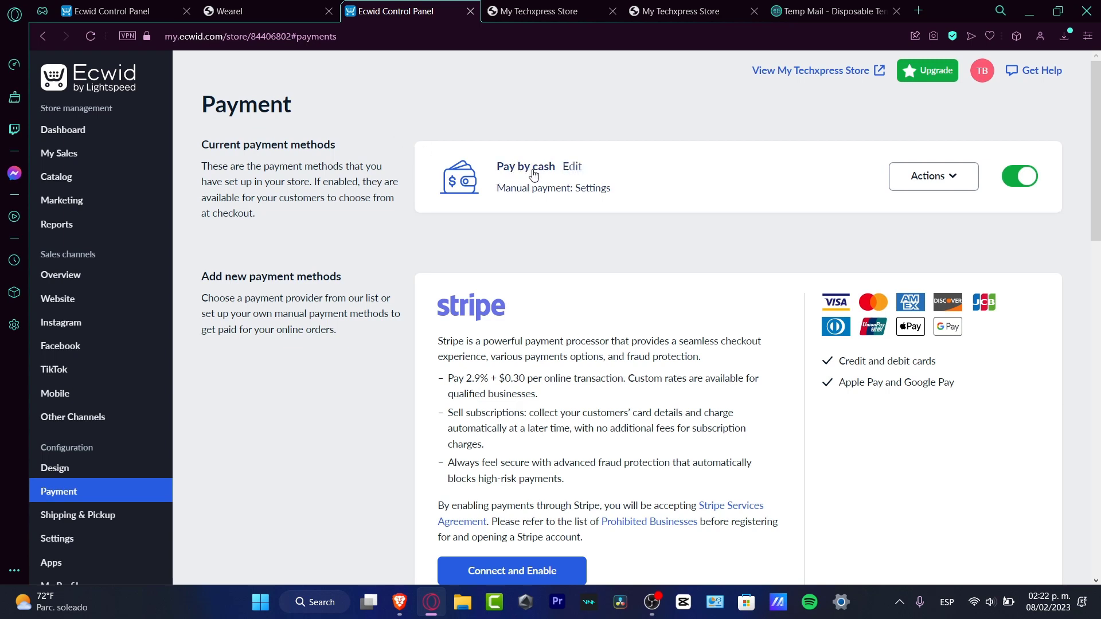
left_click(1018, 176)
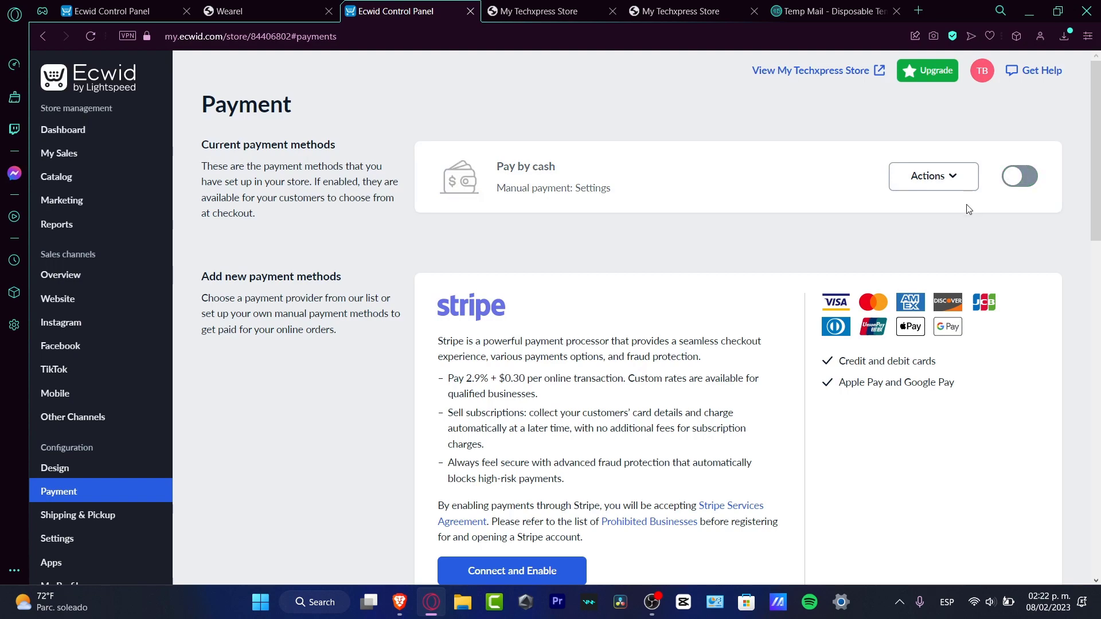
scroll(968, 209, "down", 7)
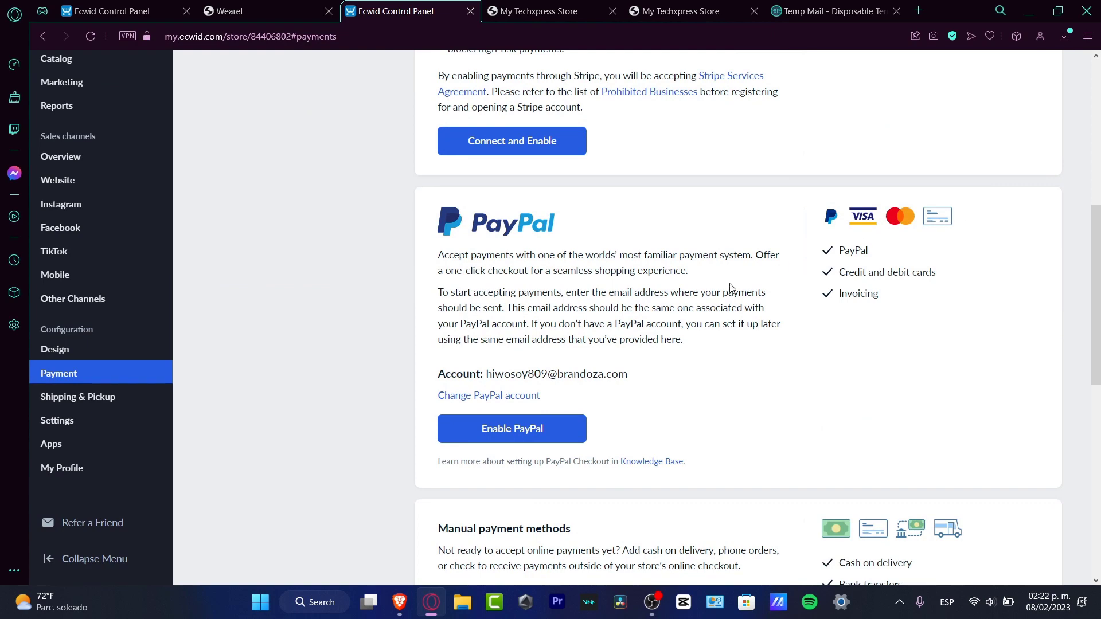
left_click(527, 435)
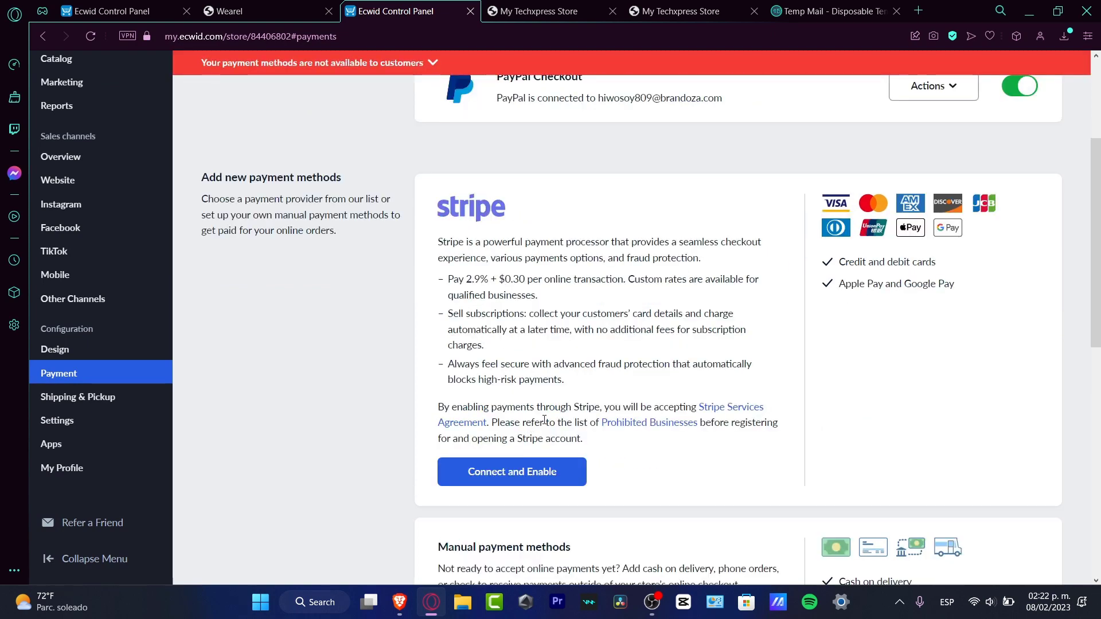
Add Mercado Pago Payments as a payment method from the online payment options for Mexico.
scroll(676, 408, "down", 7)
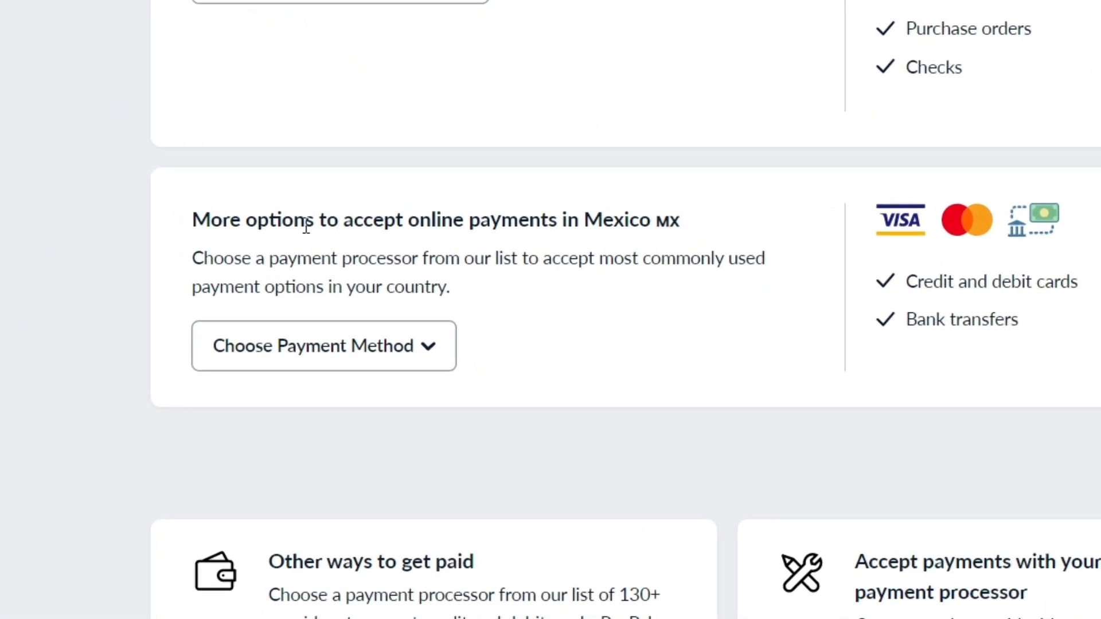
left_click_drag(306, 228, 683, 224)
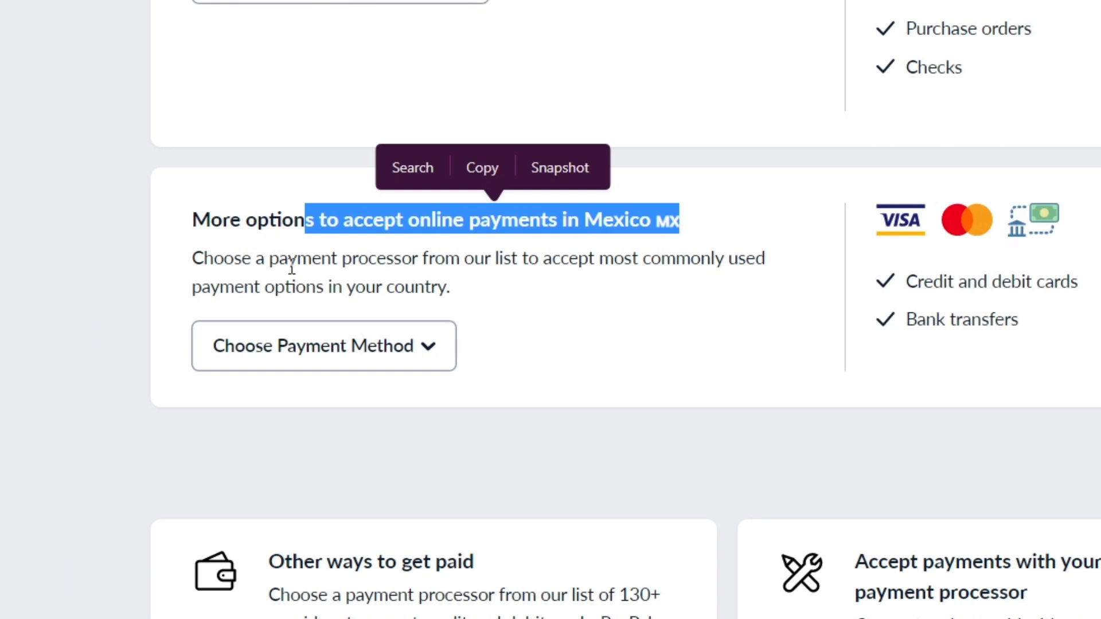
left_click_drag(288, 264, 715, 261)
left_click(610, 305)
left_click(427, 361)
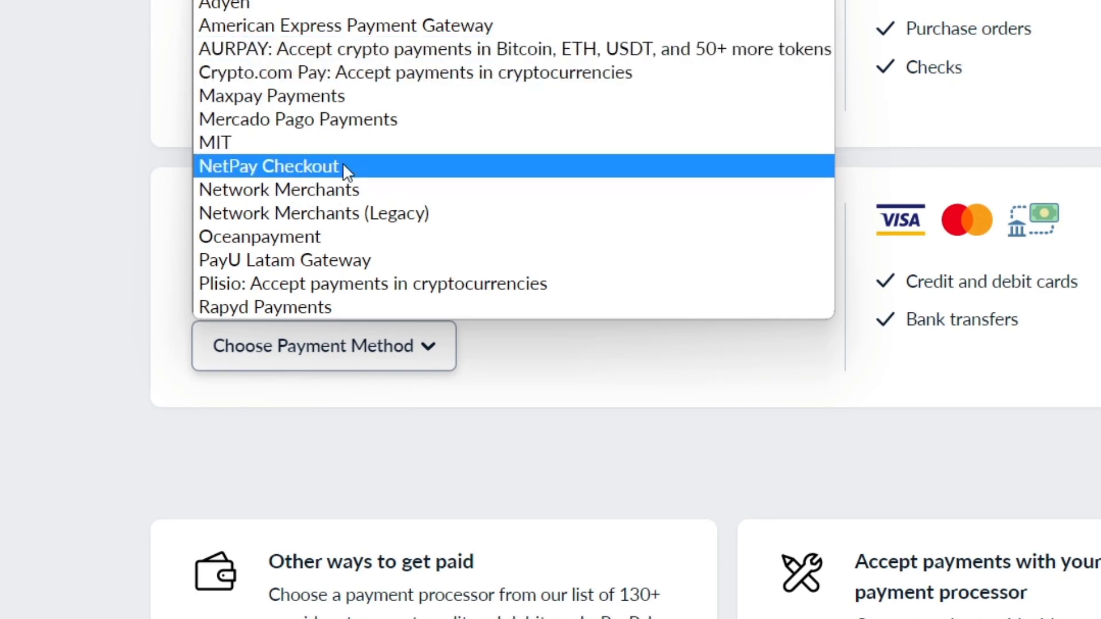
left_click(310, 121)
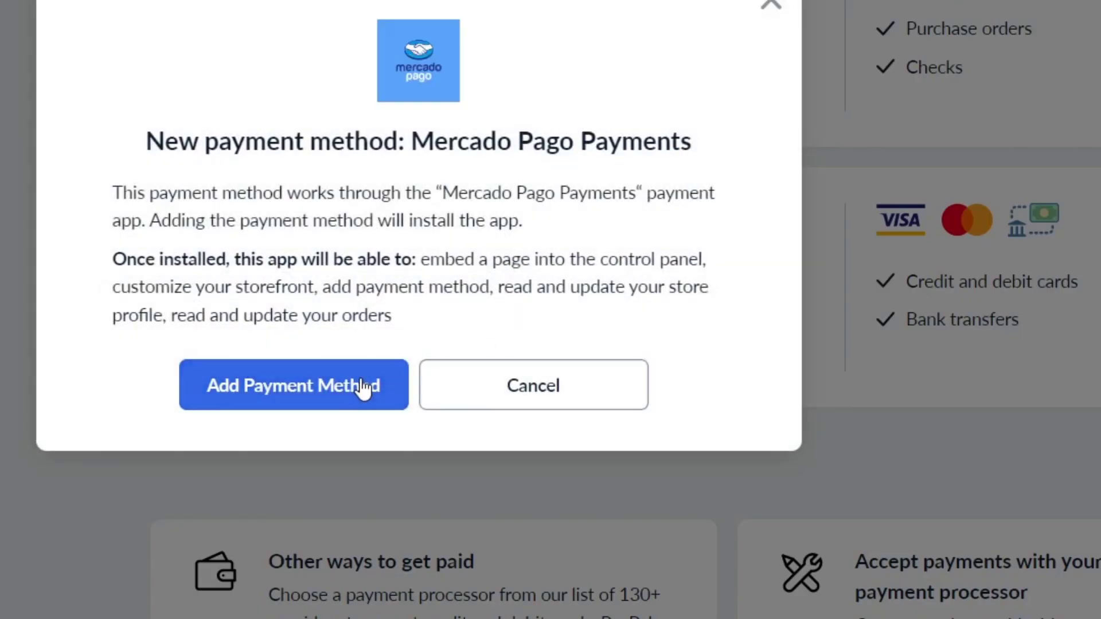
left_click(336, 404)
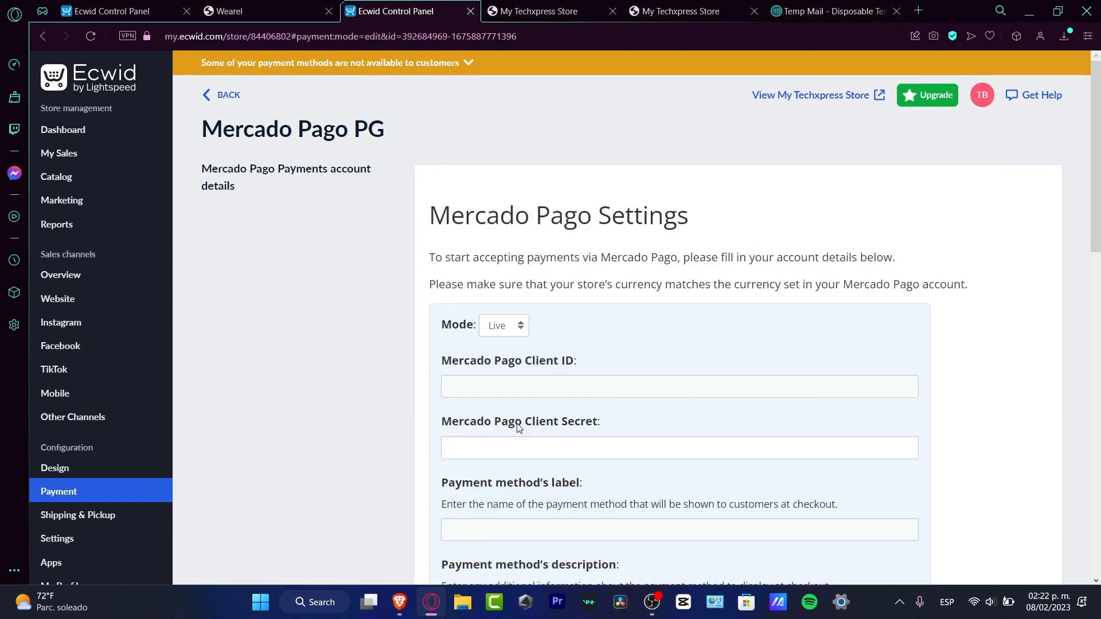
Look over the Mercado Pago account fields, label, description and instructions, and go back to the payment methods without entering anything.
left_click(634, 384)
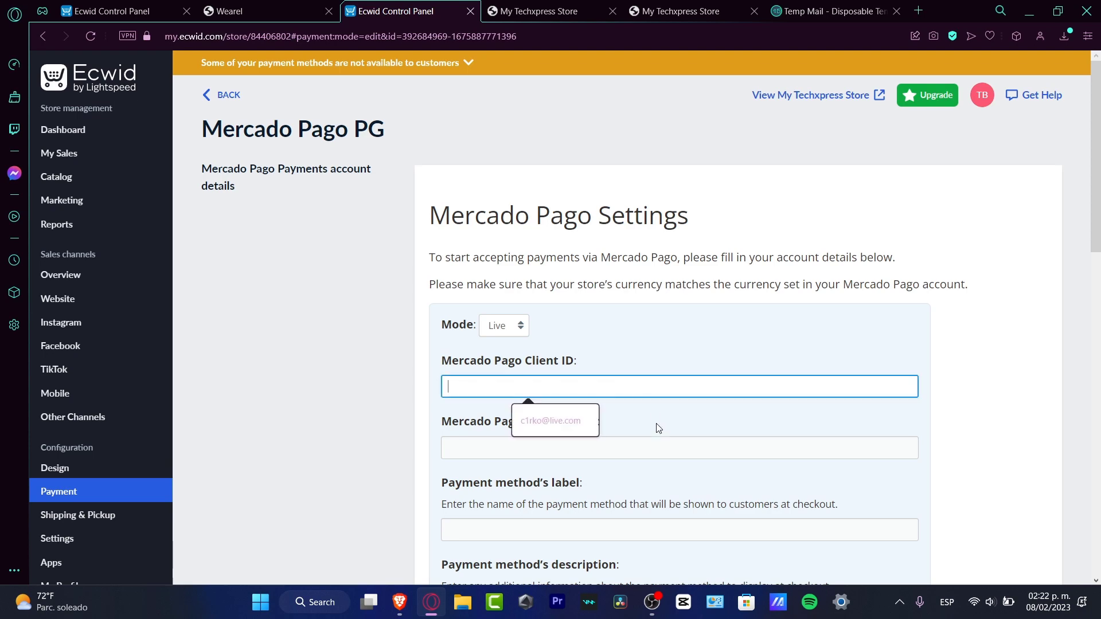
left_click(654, 443)
scroll(681, 440, "down", 3)
left_click(689, 397)
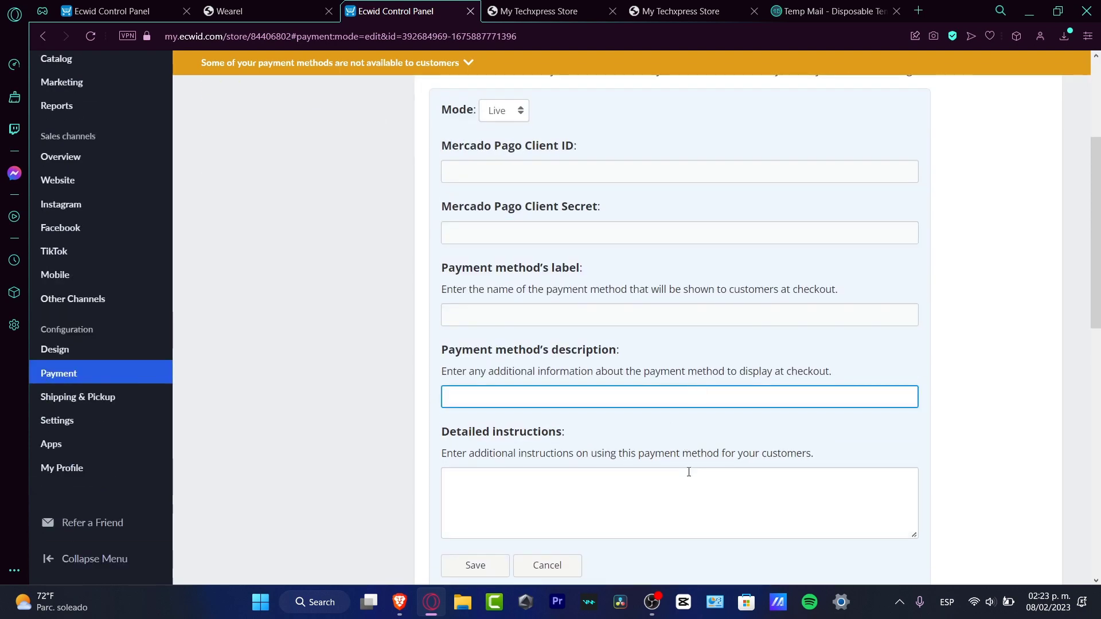
scroll(675, 467, "up", 3)
left_click(222, 94)
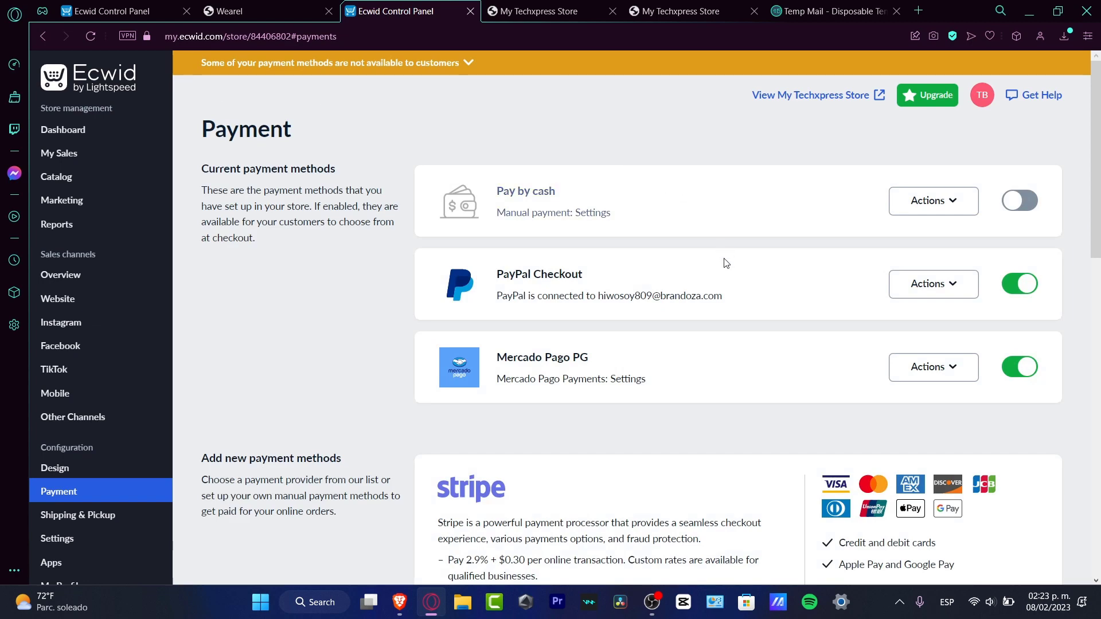
Start connecting Stripe as a payment method and return to the Ecwid payment settings without completing the Stripe sign-up.
scroll(722, 273, "down", 3)
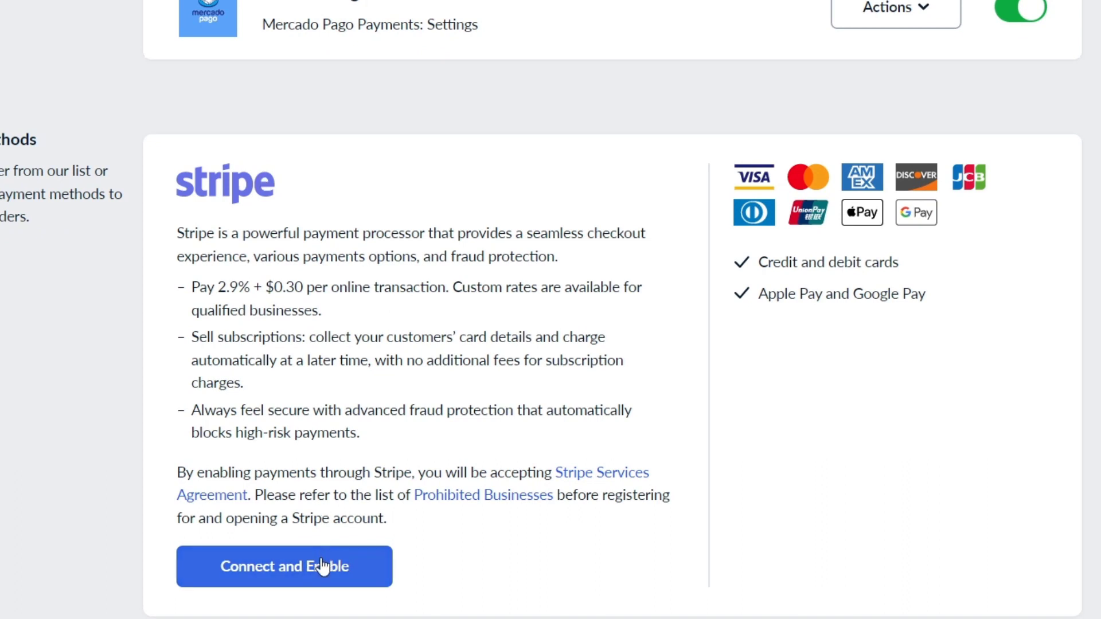
left_click(322, 567)
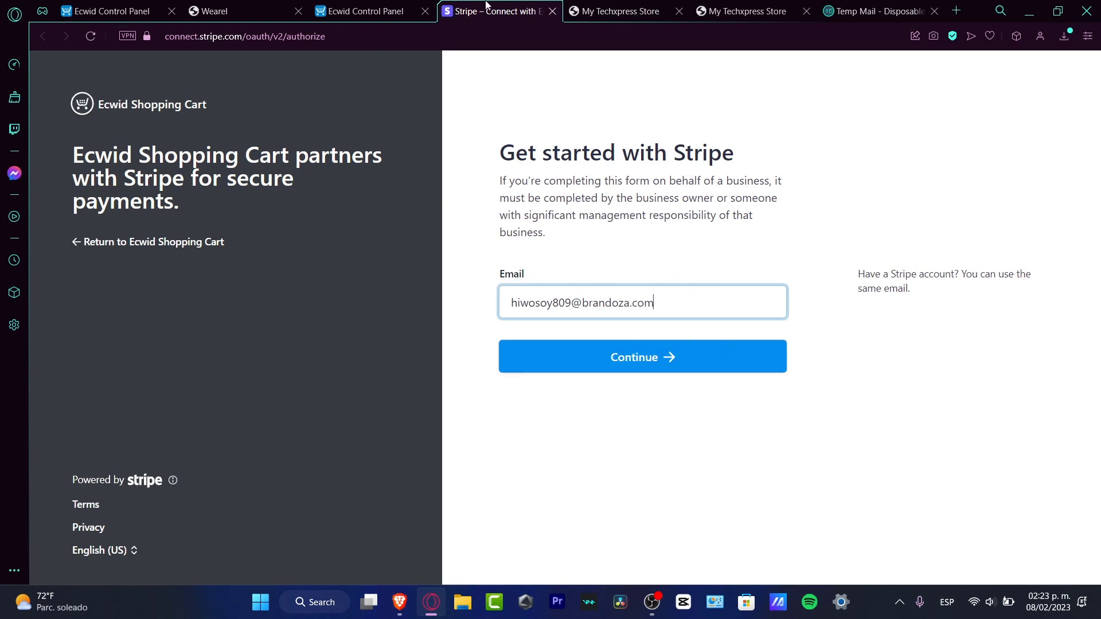
left_click(385, 9)
scroll(148, 226, "up", 4)
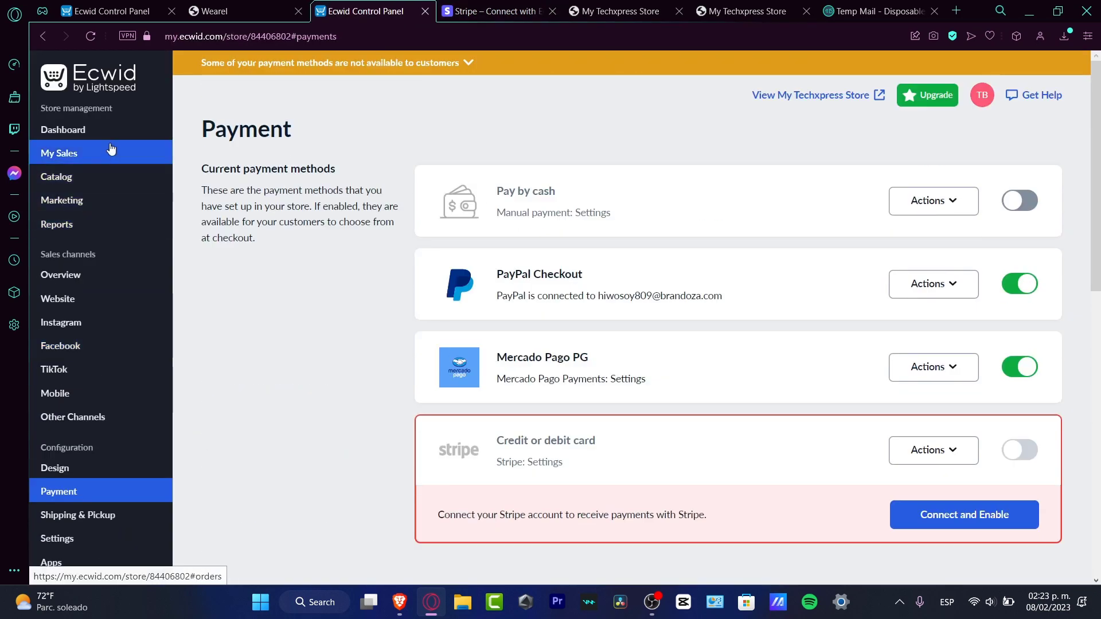
Review the catalog's product list, the sales orders page and the dashboard's to-do list.
left_click(90, 173)
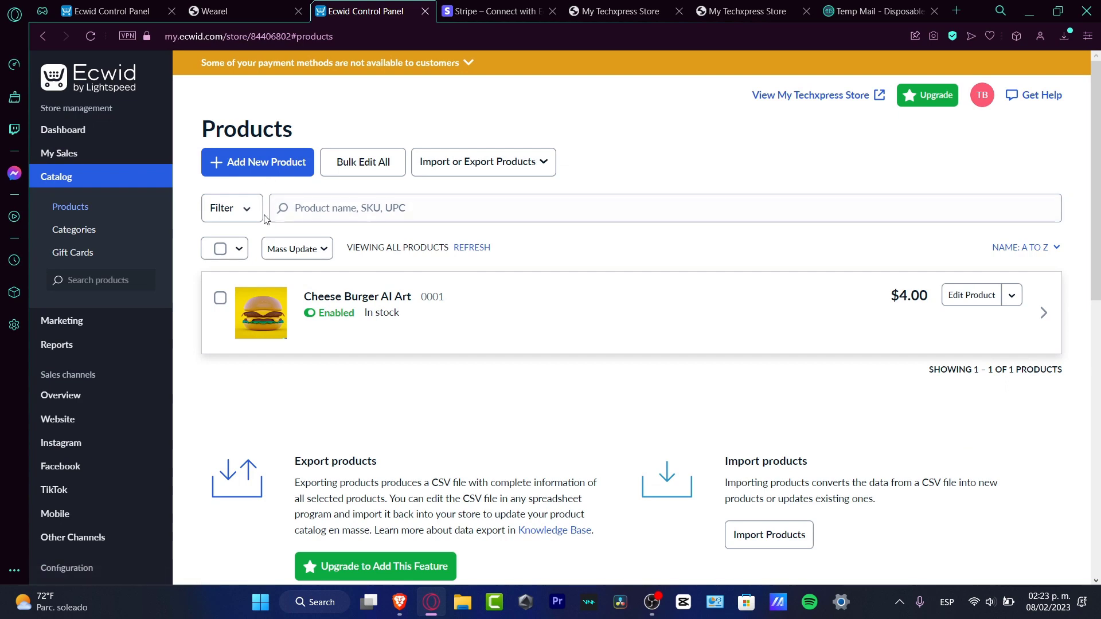
left_click(138, 152)
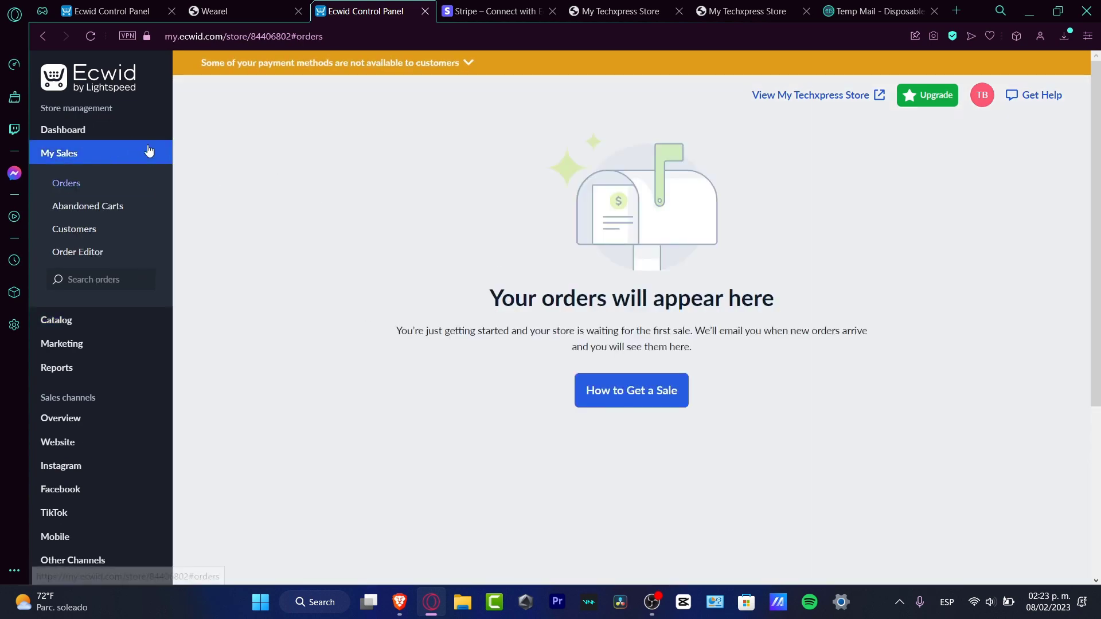
left_click(136, 135)
scroll(521, 332, "down", 10)
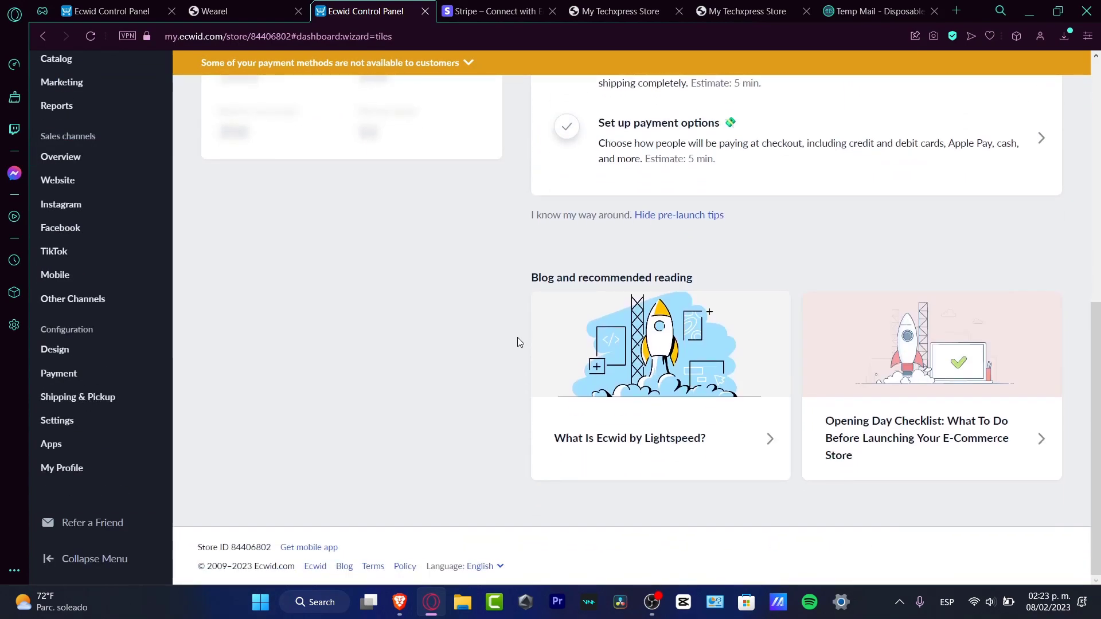
scroll(510, 341, "up", 10)
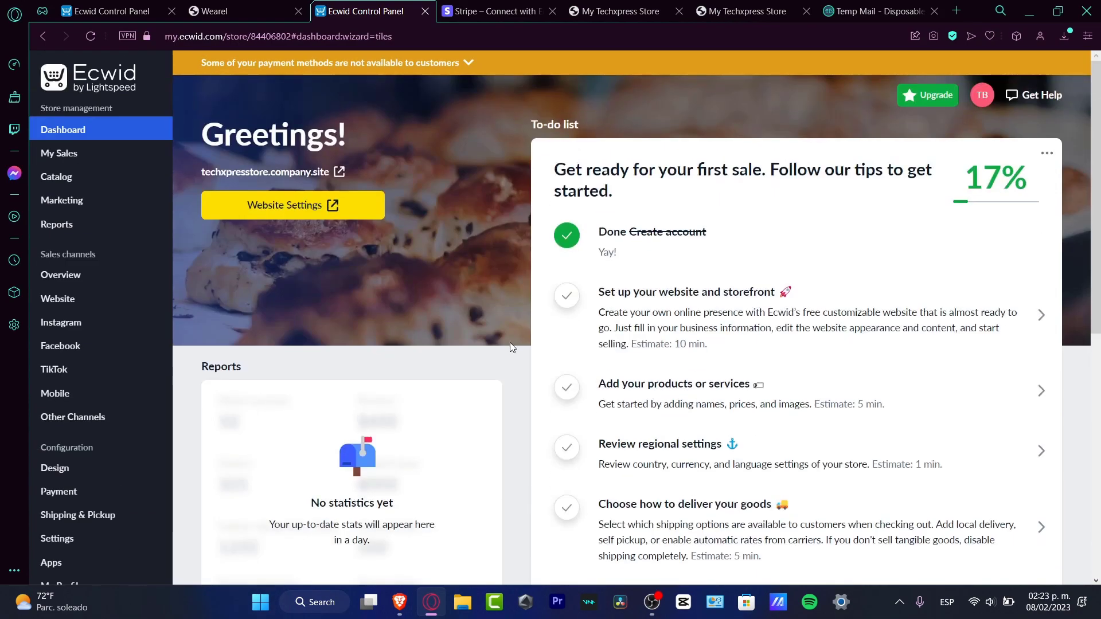